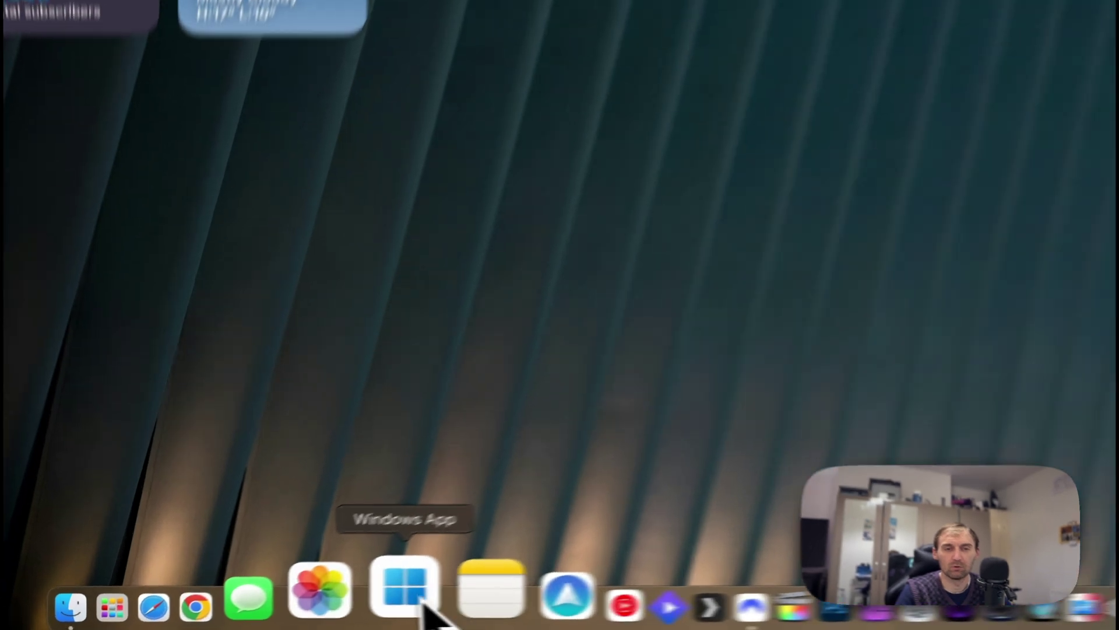
- Launch Windows App and save a new set of credentials with a username and password
click(296, 618)
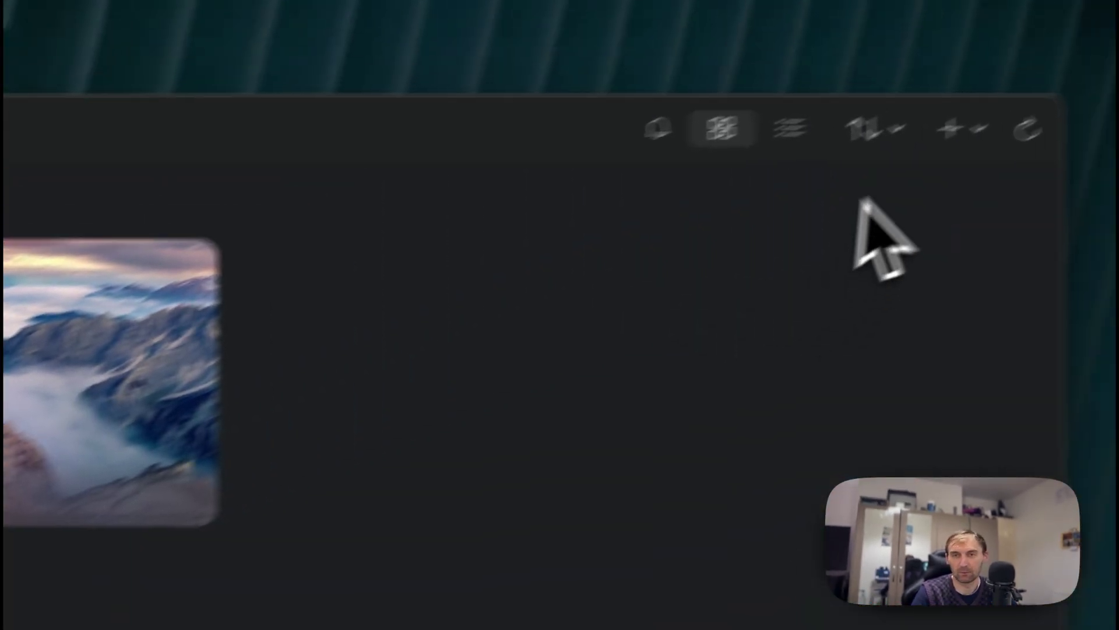
click(830, 200)
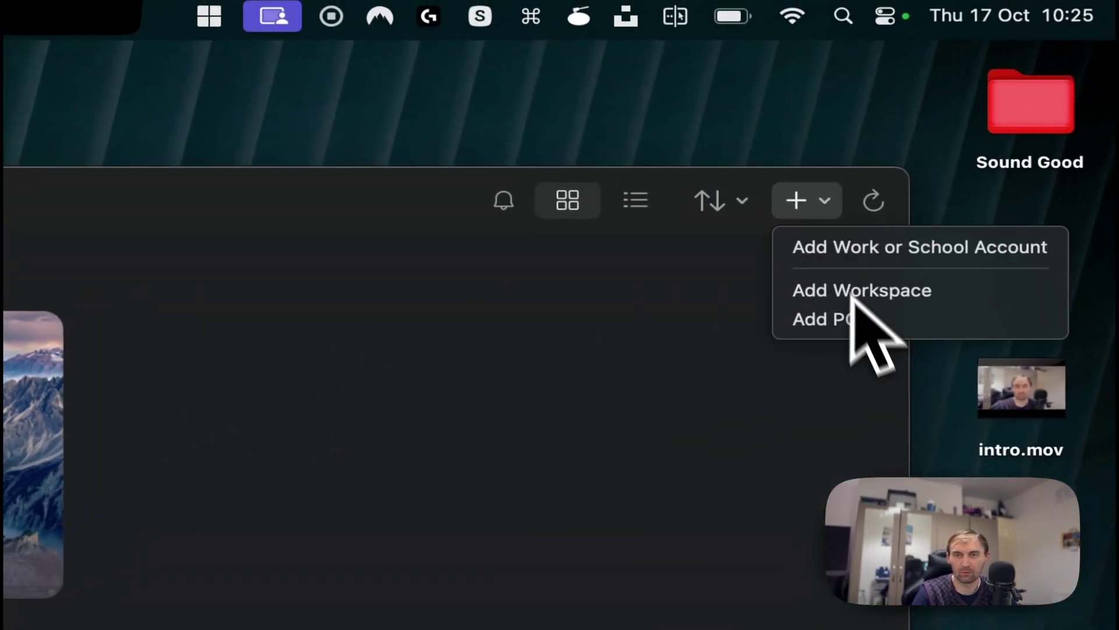
click(841, 330)
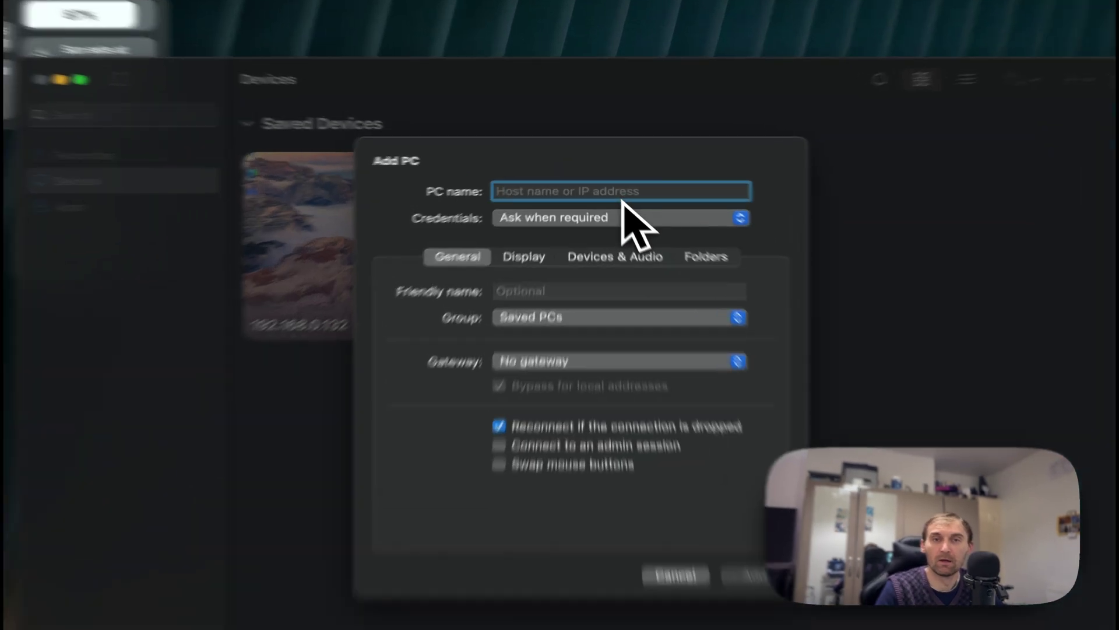
click(610, 201)
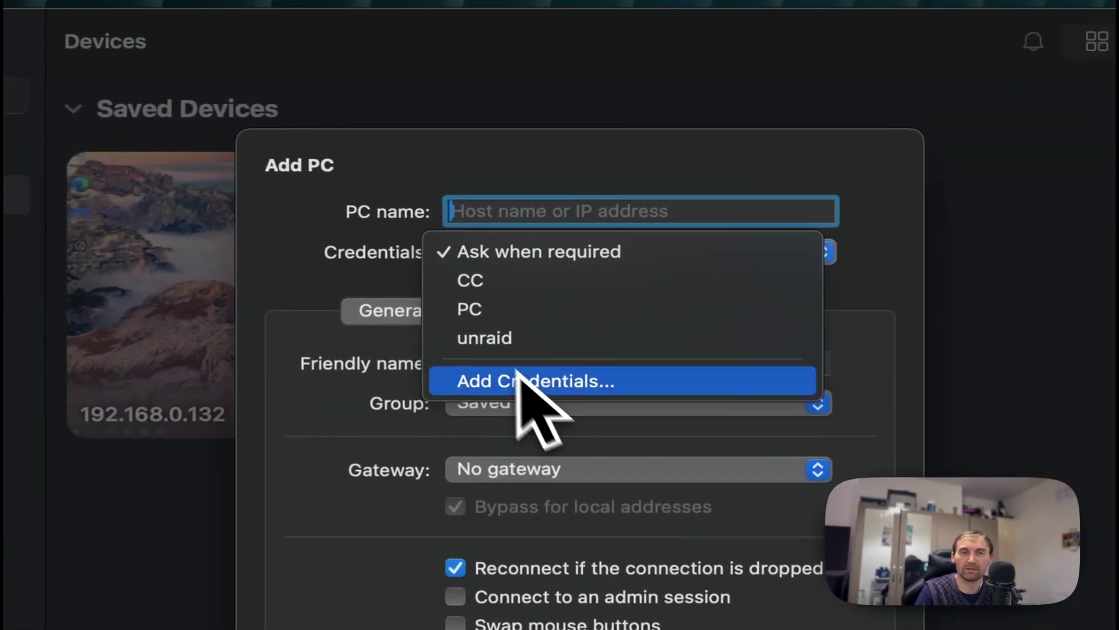
click(535, 386)
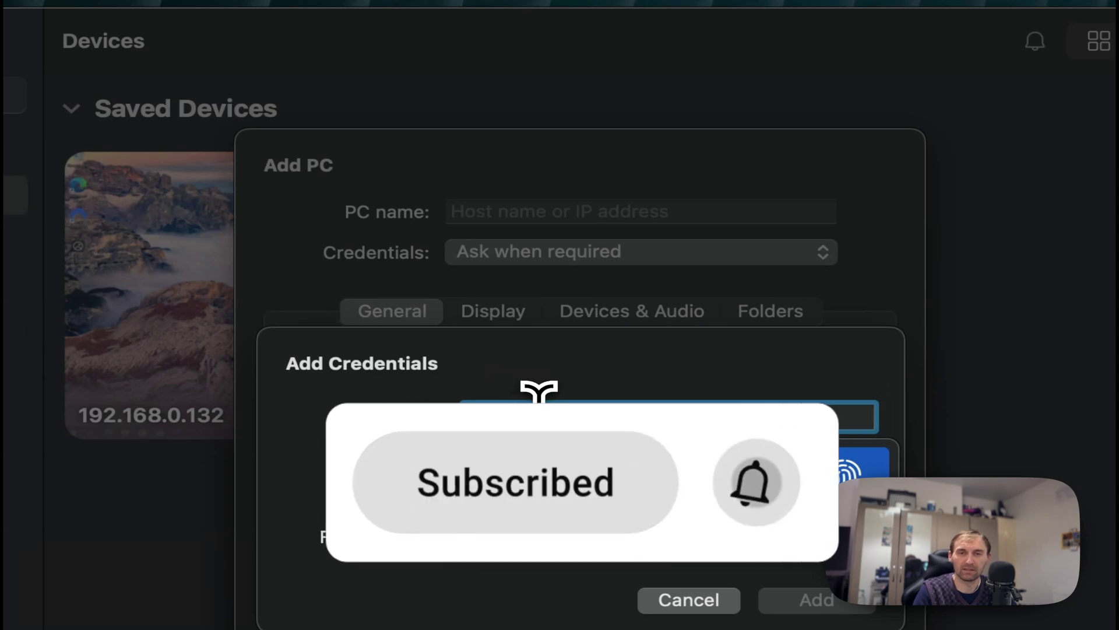
text(a)
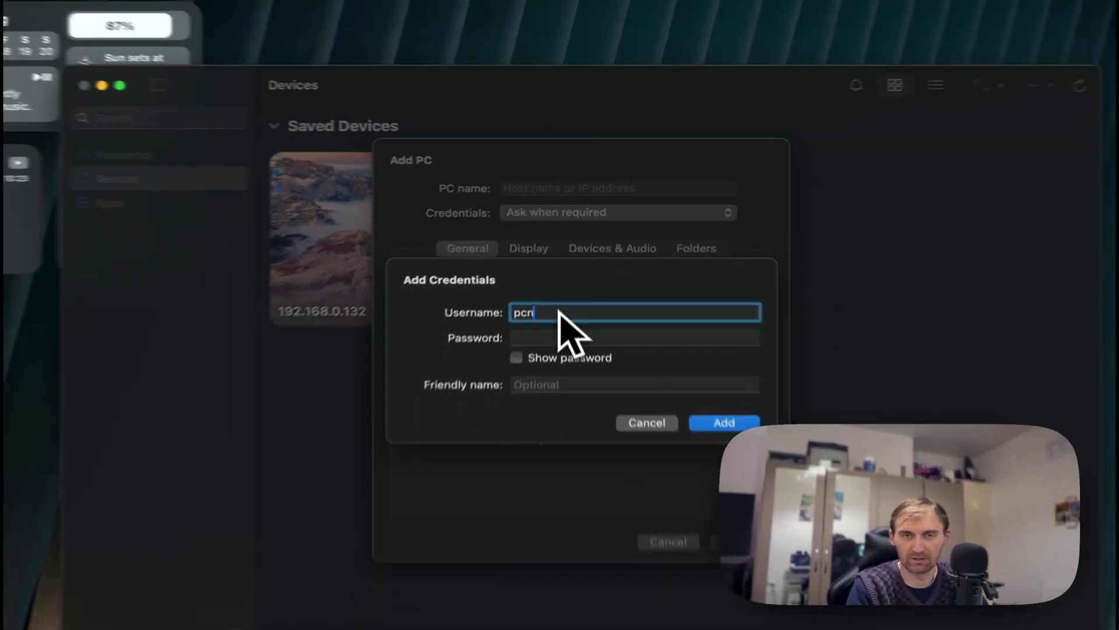
key(Tab)
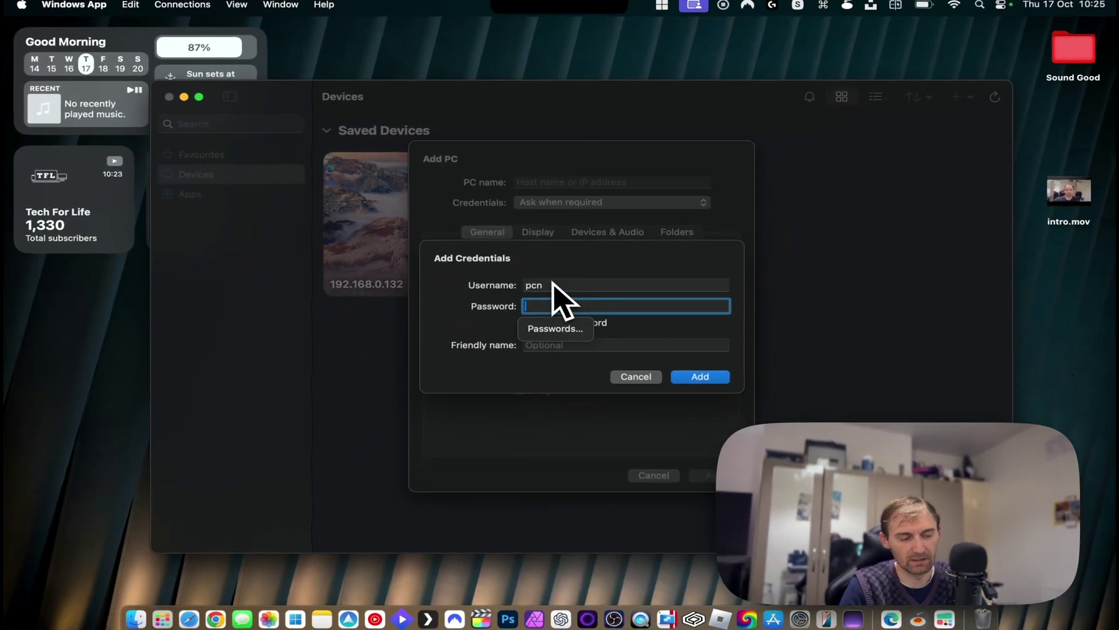
text(*****)
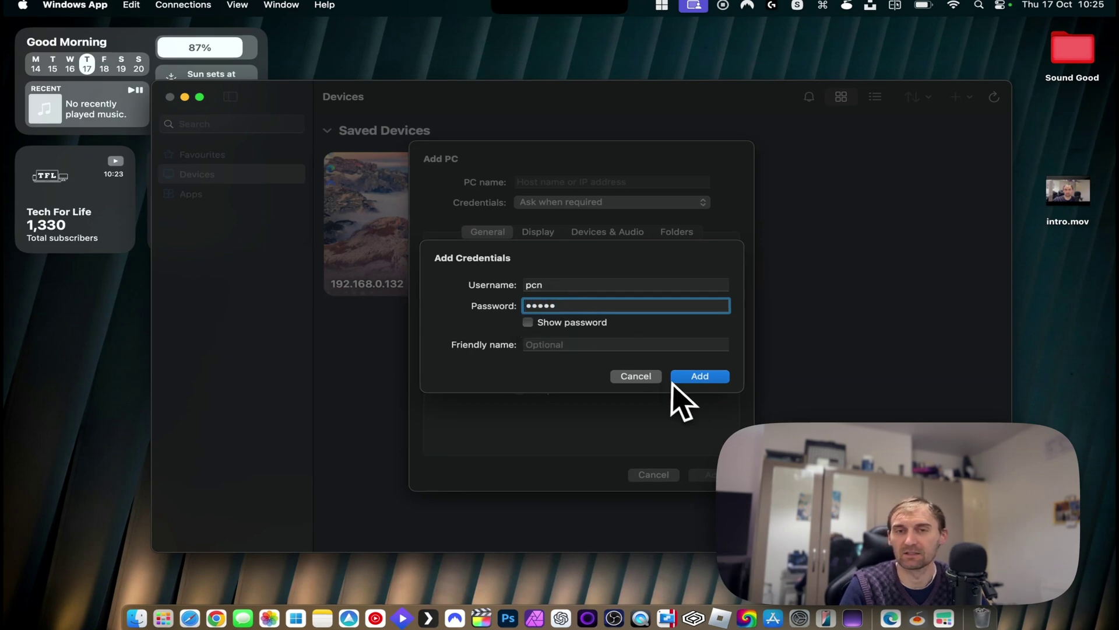
click(680, 378)
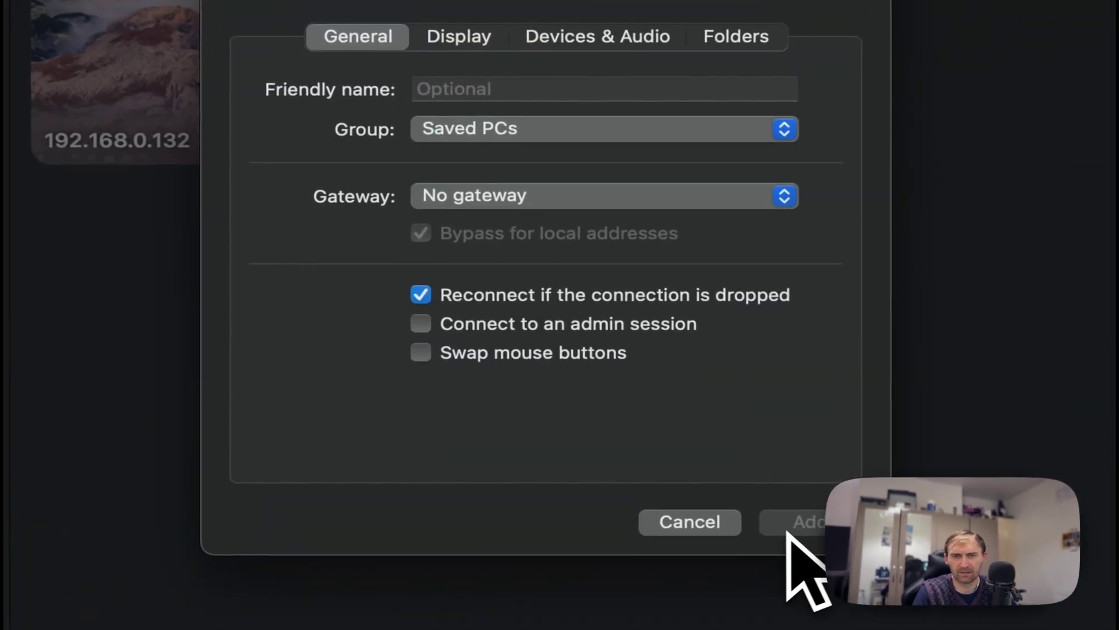
- Cancel adding a PC and log in to the saved PC at 192.168.0.132
click(734, 529)
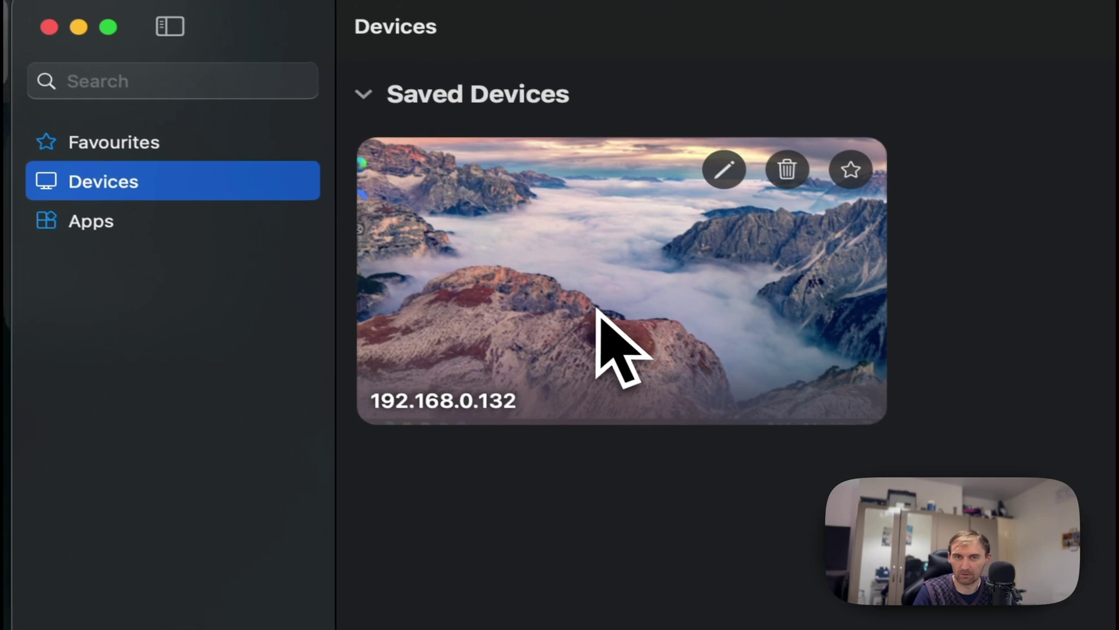
double_click(500, 242)
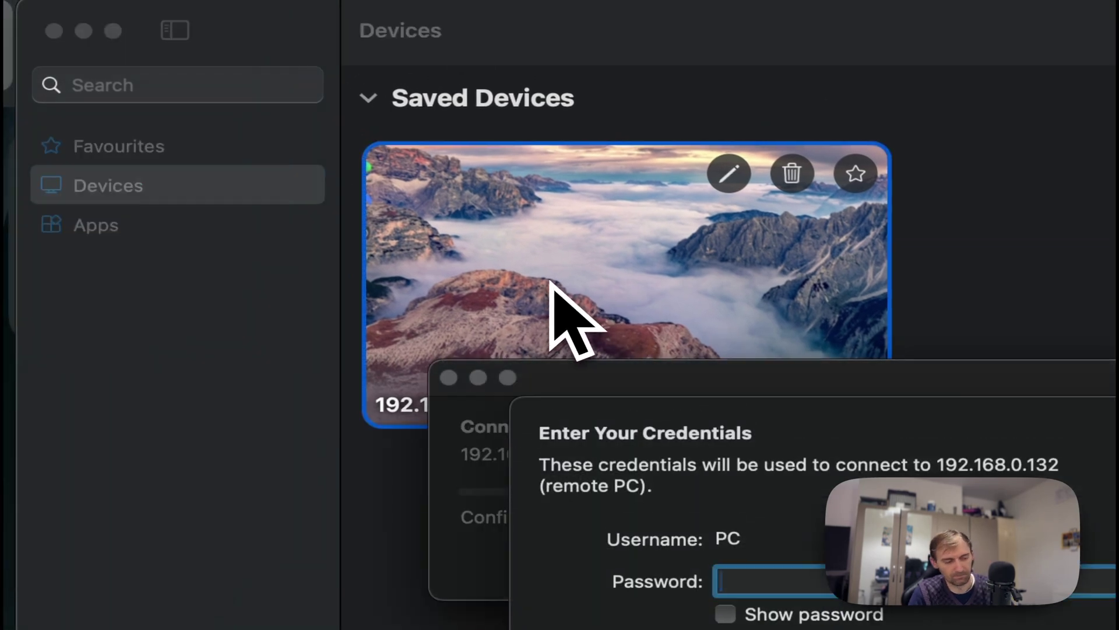
text(****)
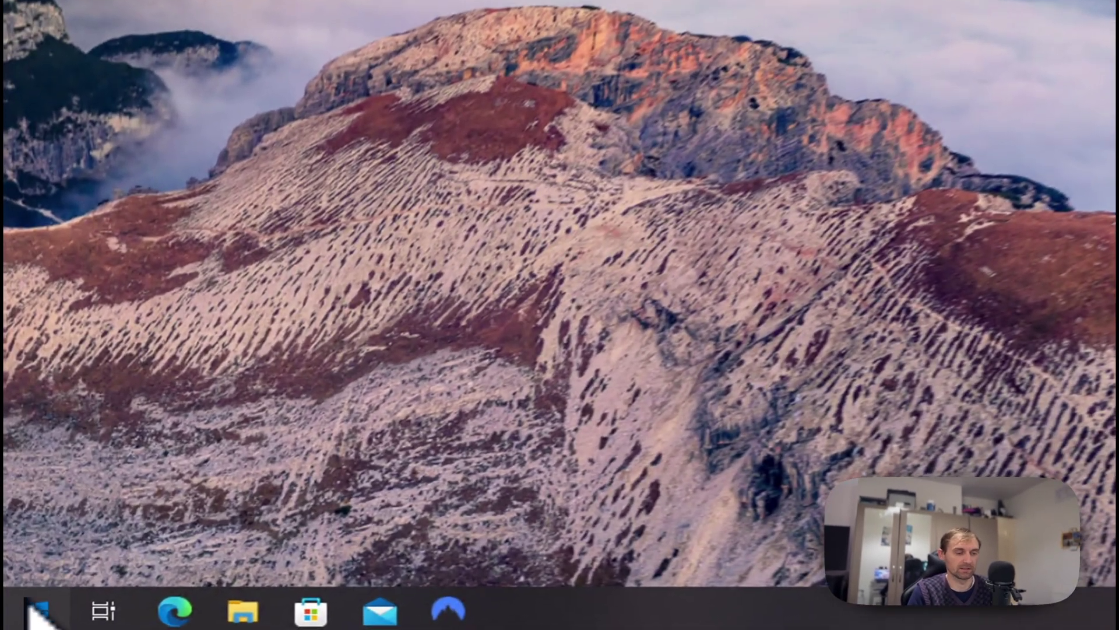
- Run dxdiag from Start search, then check the System and Display tabs
click(21, 623)
text(dxid)
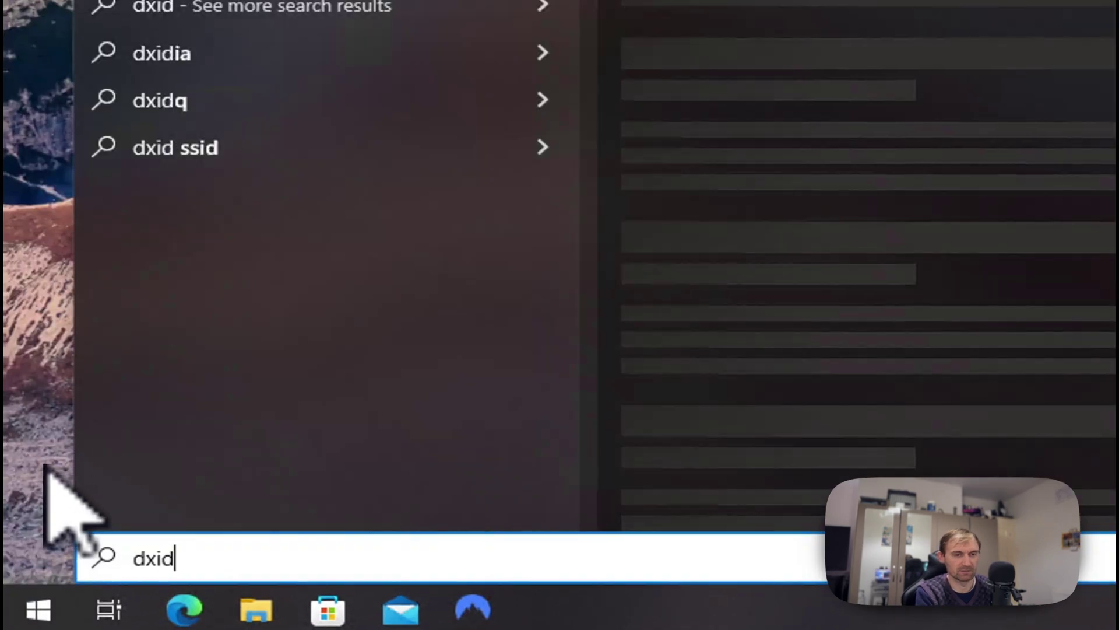
key(BackSpace)
key(BackSpace)
text(diag)
key(Return)
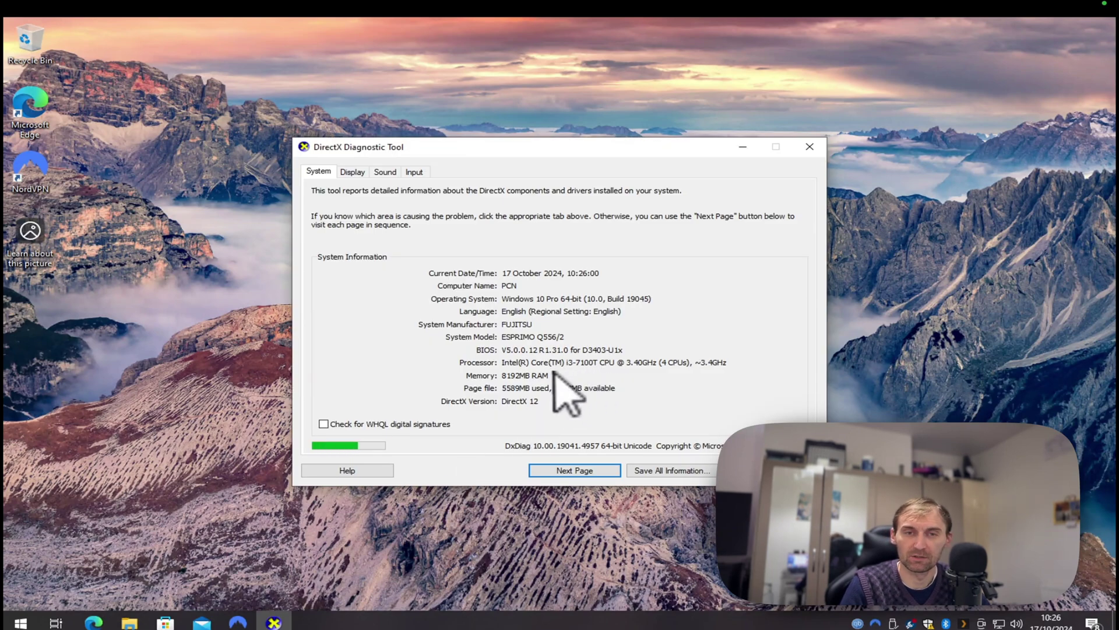
click(353, 172)
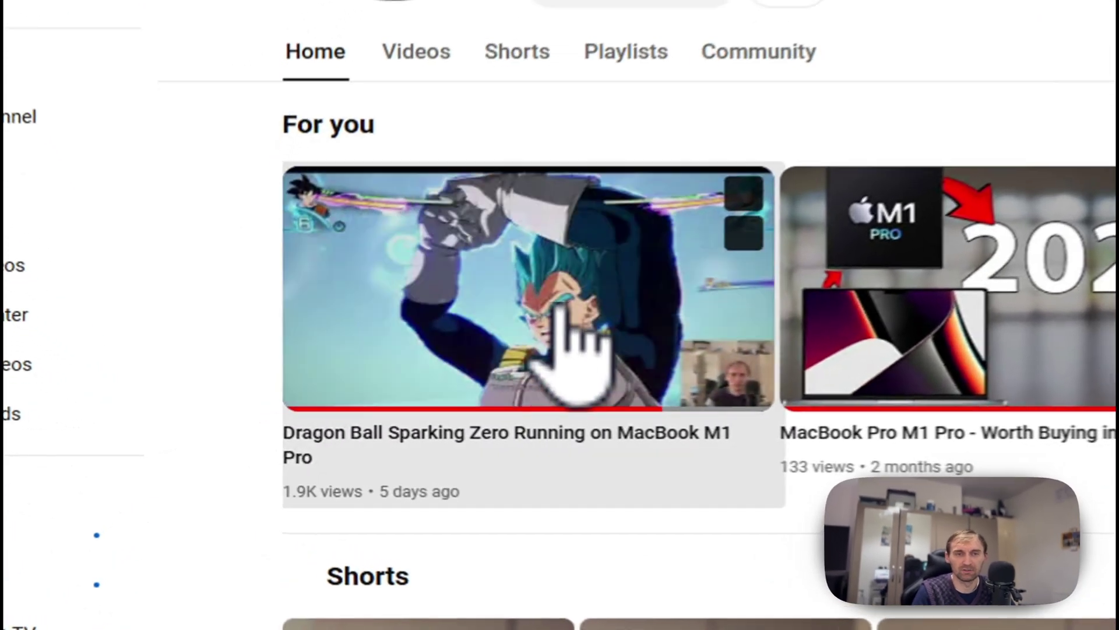
- Play the Dragon Ball Sparking Zero video near full volume, seeking to 1:29 and then about 2:15
click(405, 519)
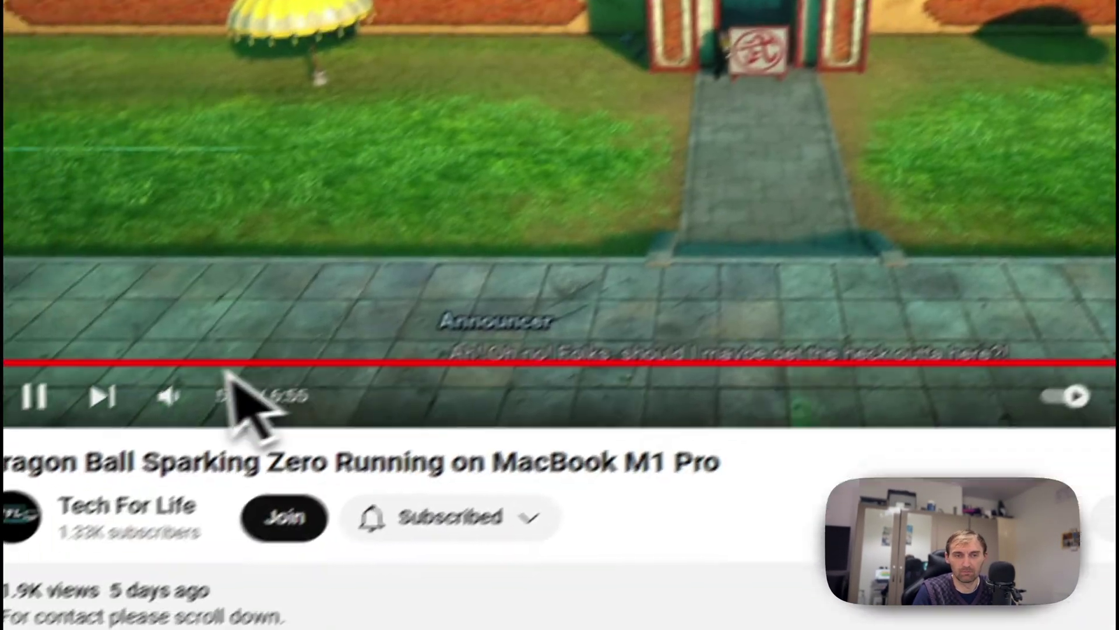
mouse_move(35, 512)
click(335, 348)
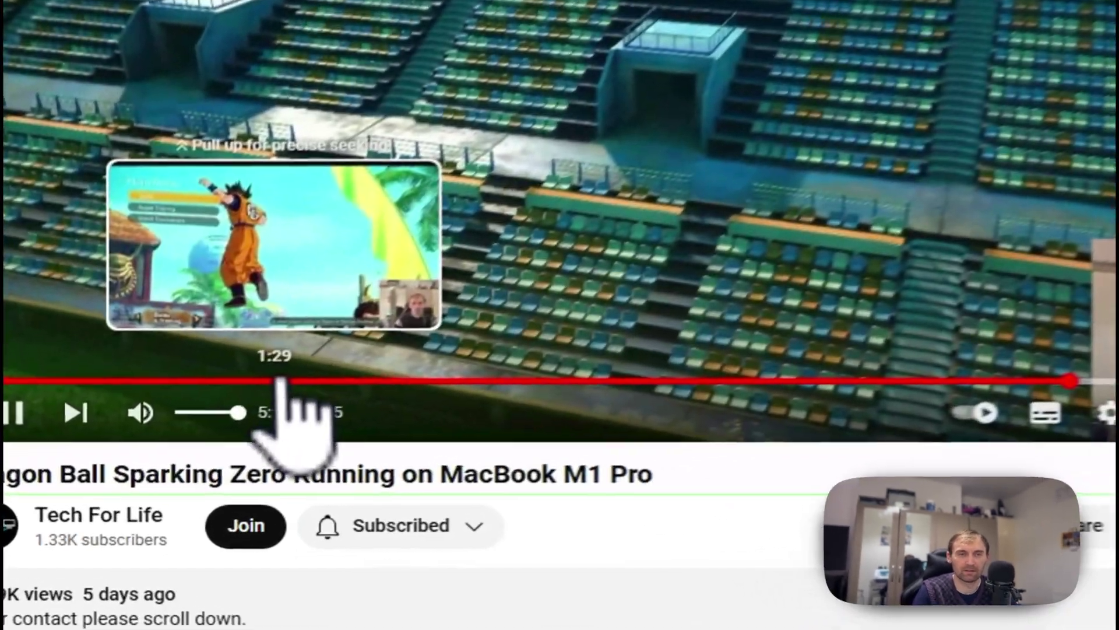
click(279, 382)
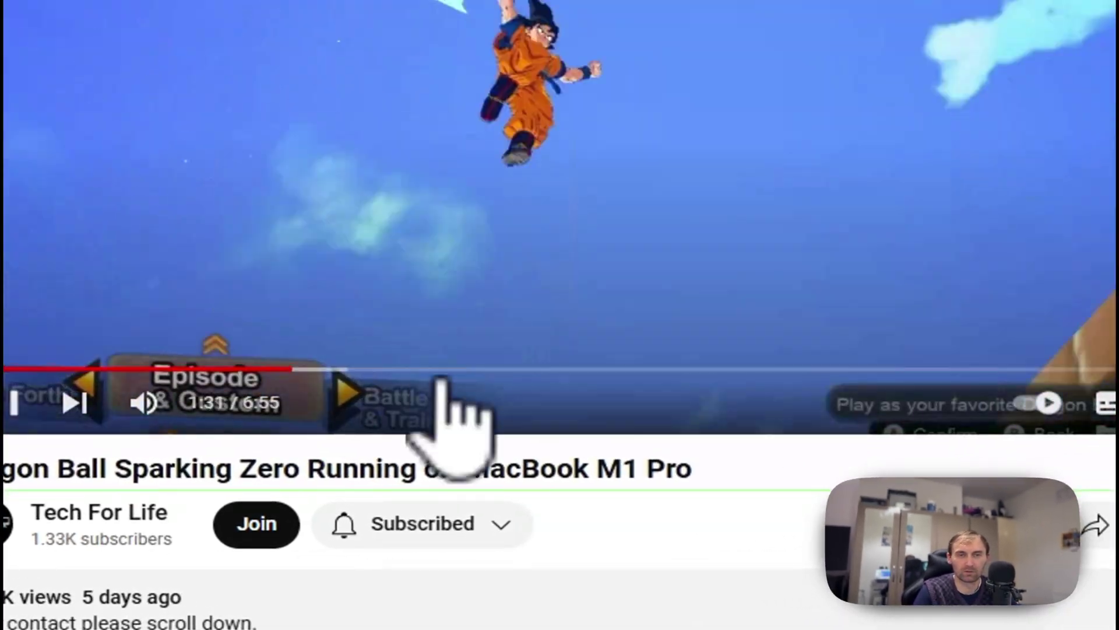
click(443, 373)
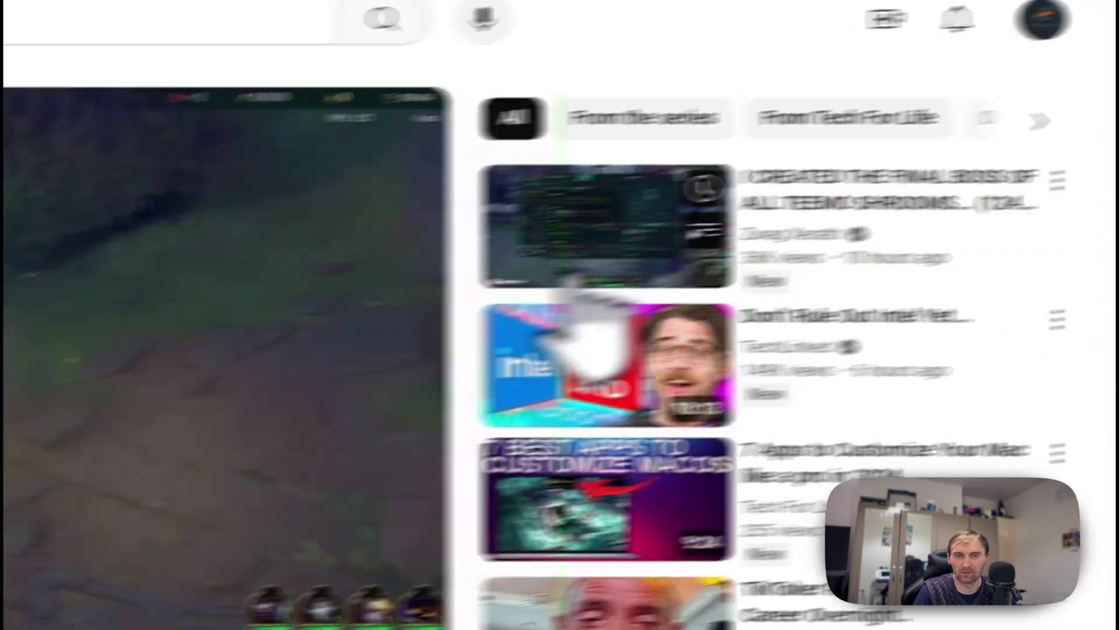
- Open the Teemo video, skip to about 11:00, and pause it in full screen before exiting
click(569, 280)
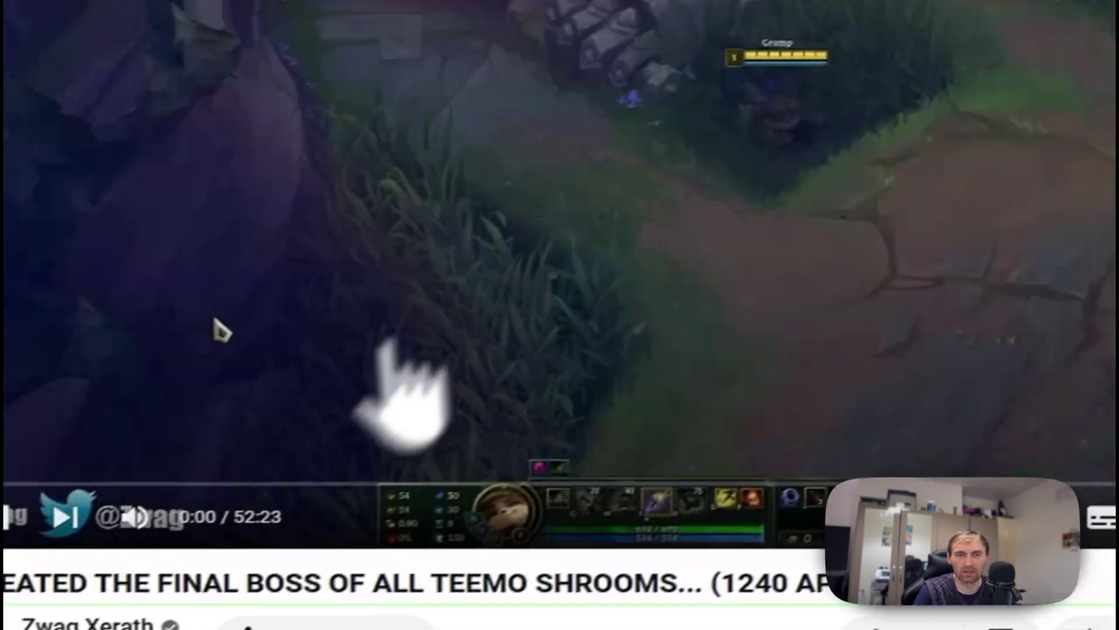
drag(299, 473, 580, 349)
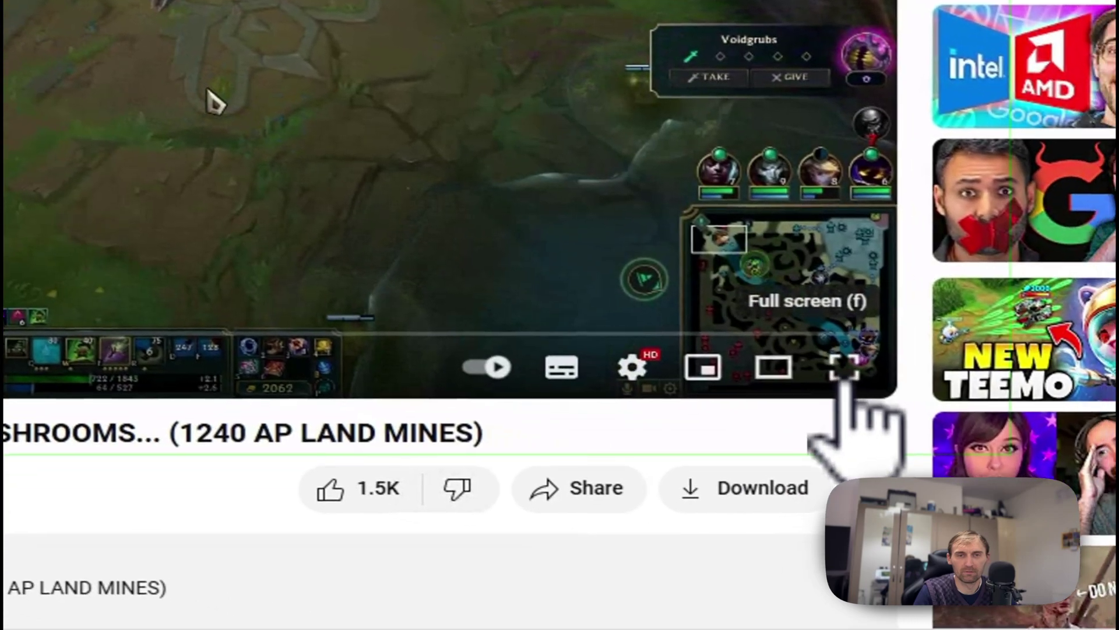
click(851, 388)
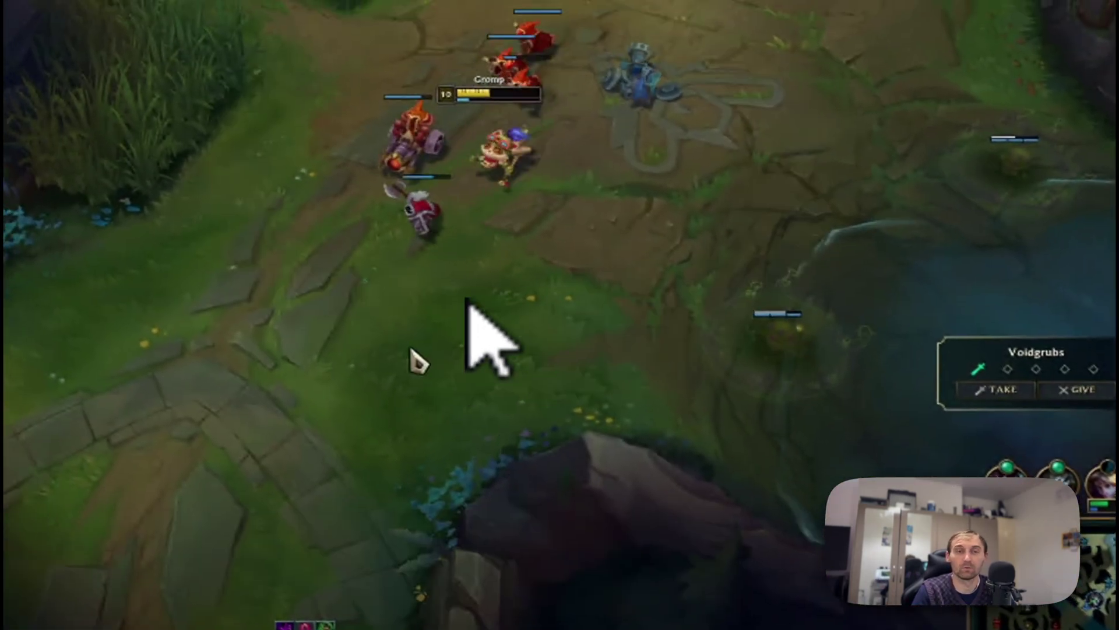
click(421, 362)
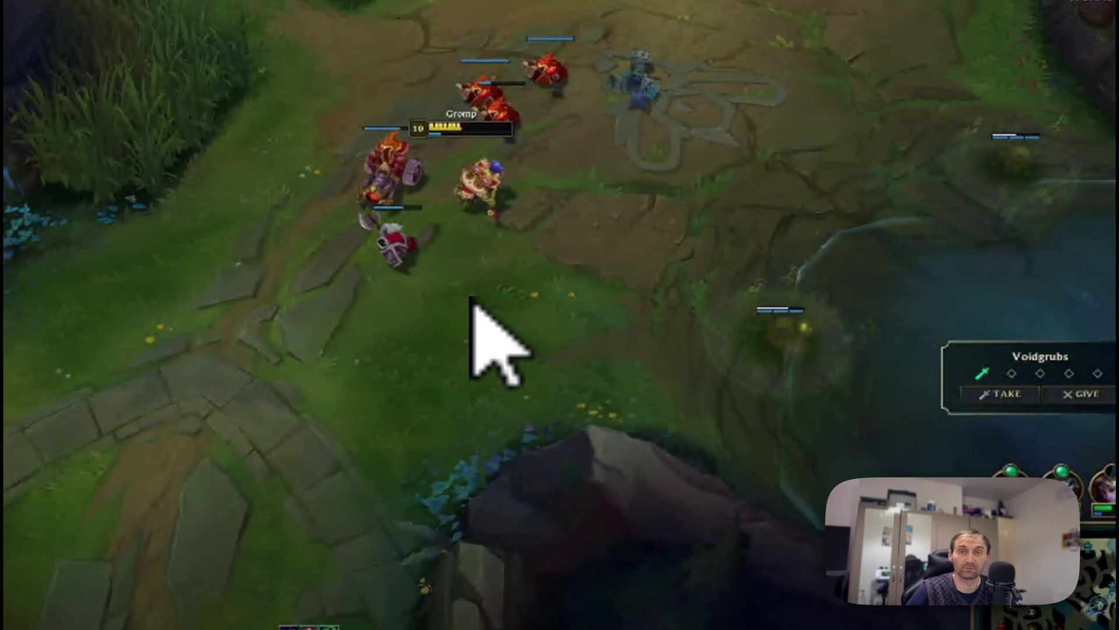
key(Escape)
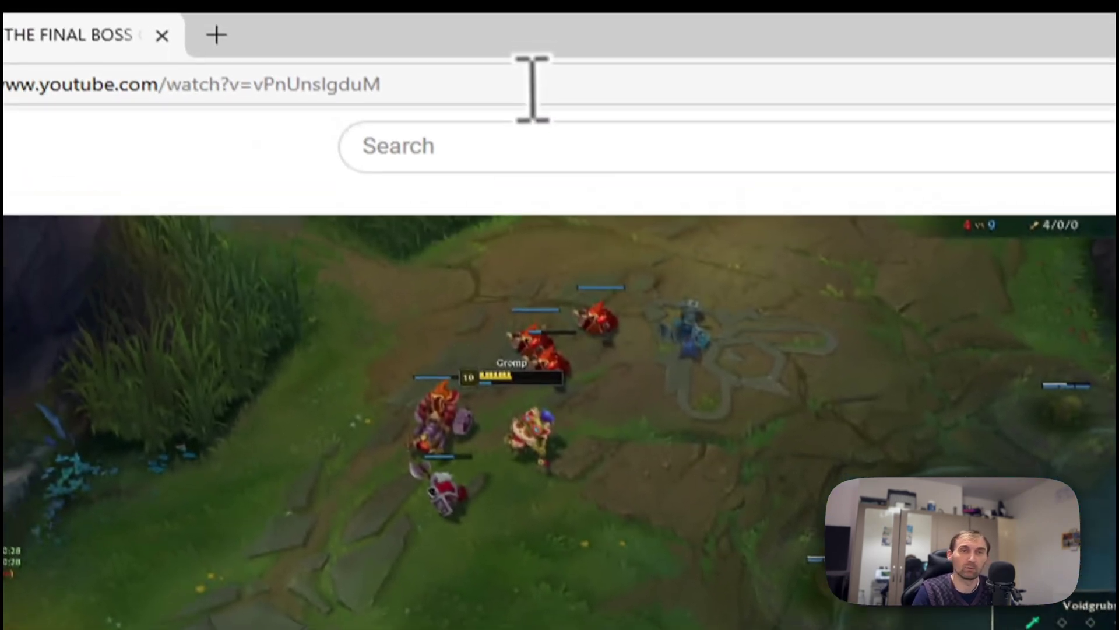
click(532, 87)
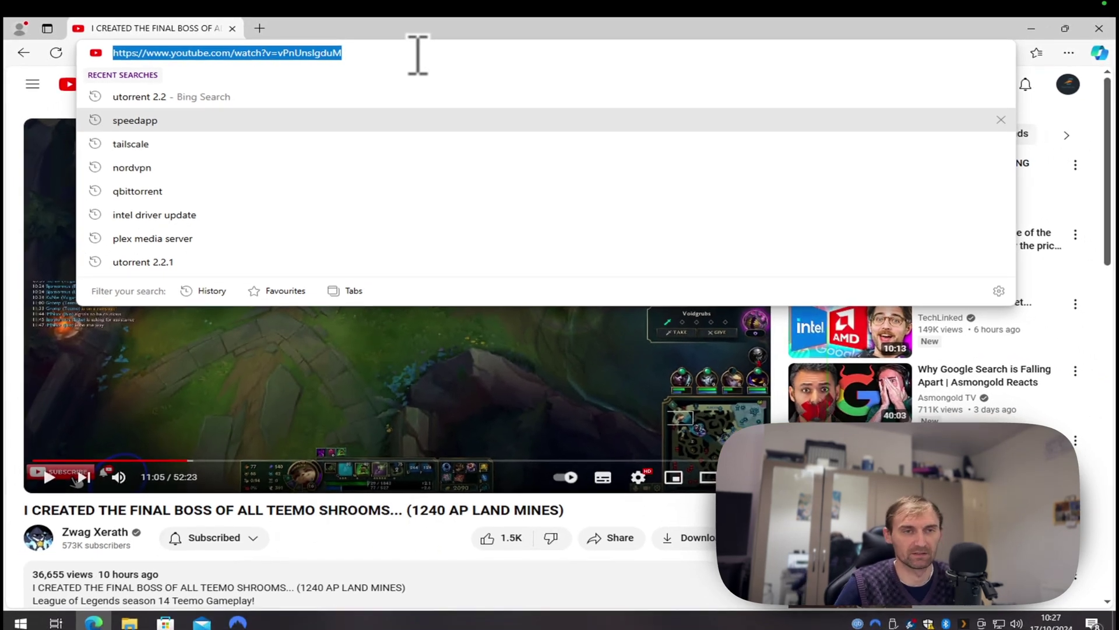
- Go to Google and search for 'intel auto detect'
text(intgel )
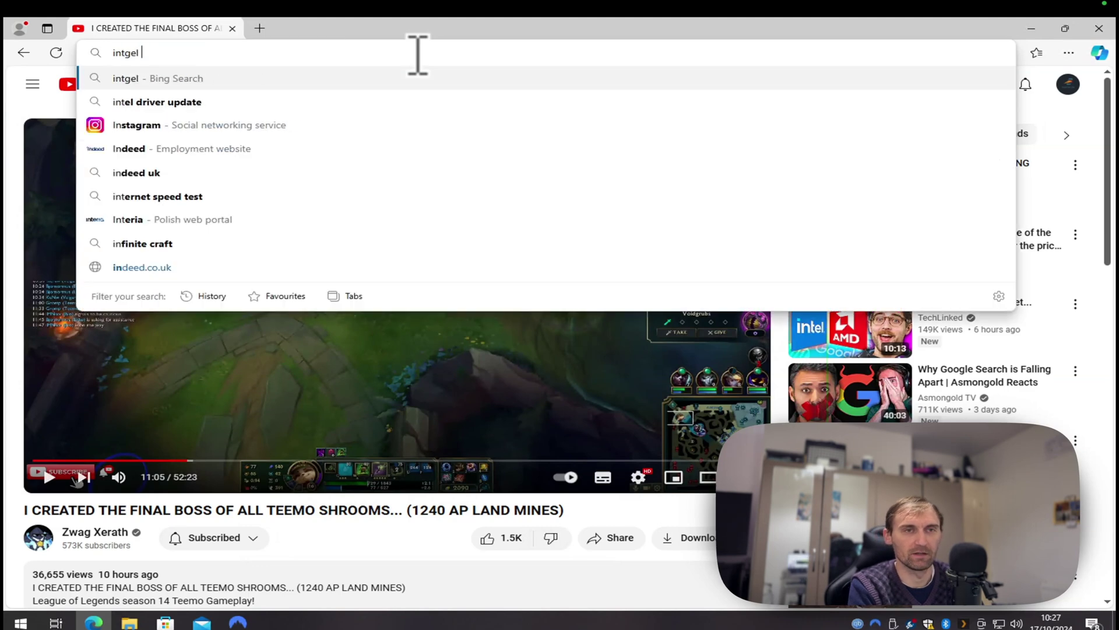
text(google)
key(Return)
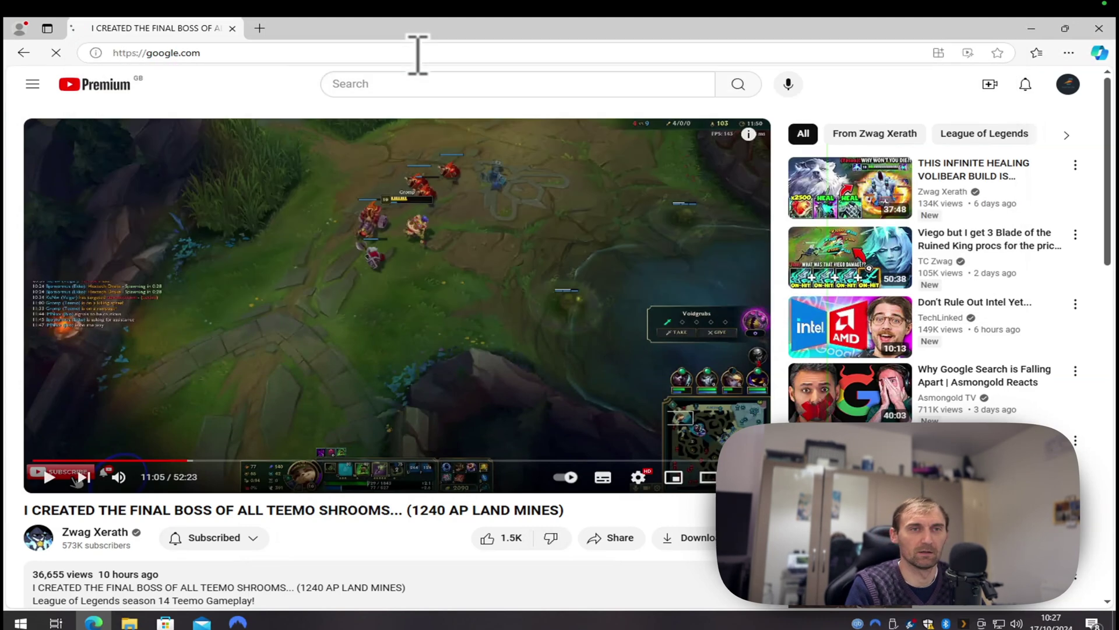
click(409, 313)
text(intel)
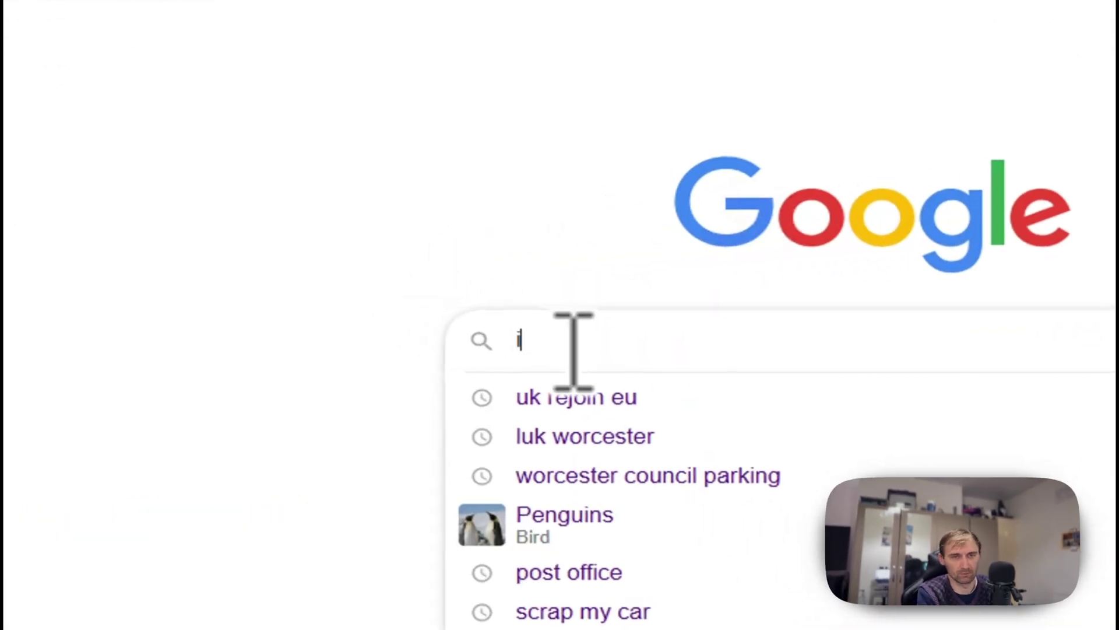
text( auto dete)
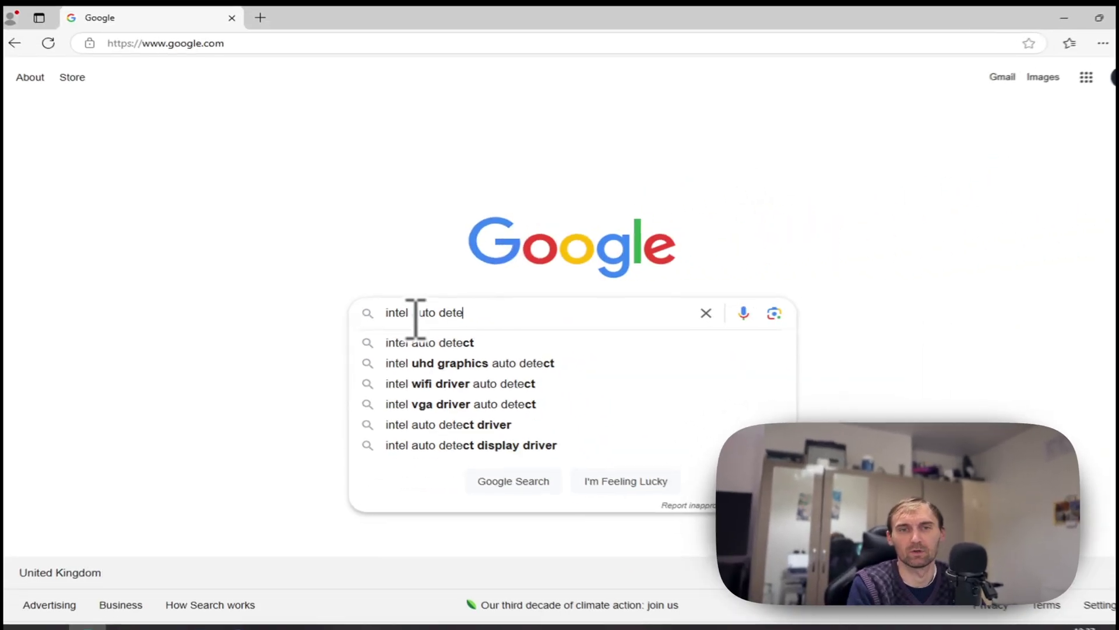
text(ct)
key(Return)
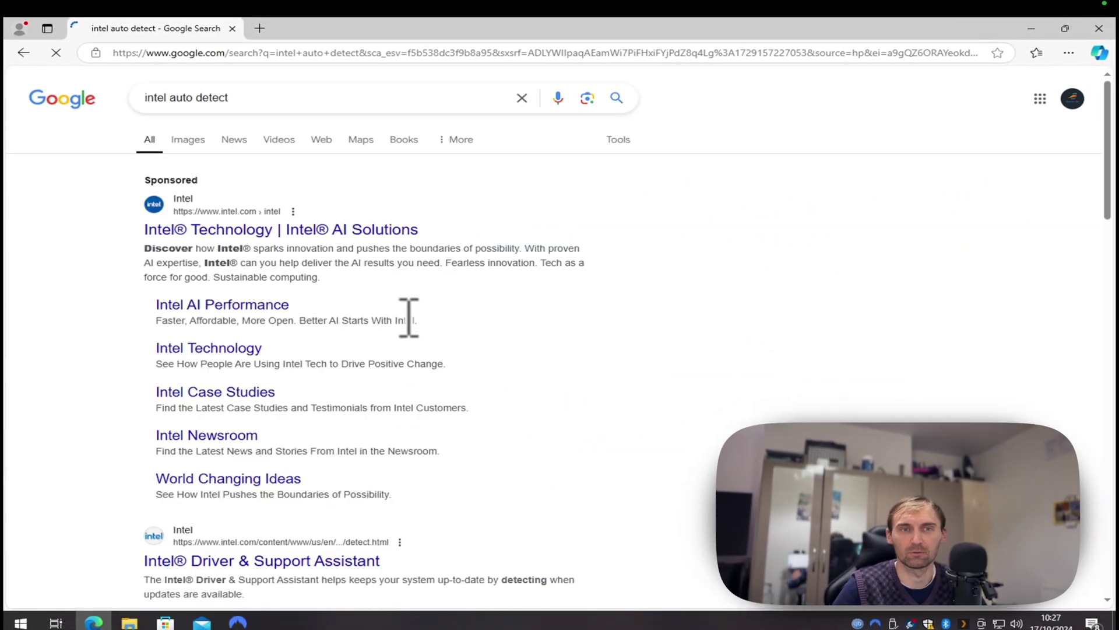
- Open Intel's Driver & Support Assistant page and scroll to the graphics driver update
scroll(409, 318, down, 6)
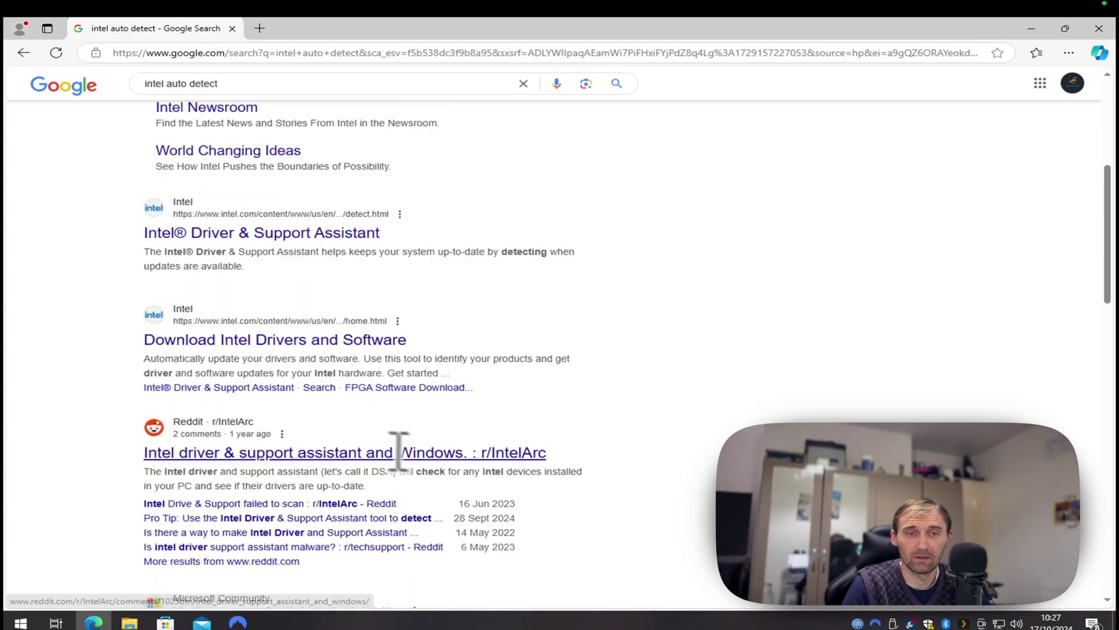
scroll(333, 380, up, 6)
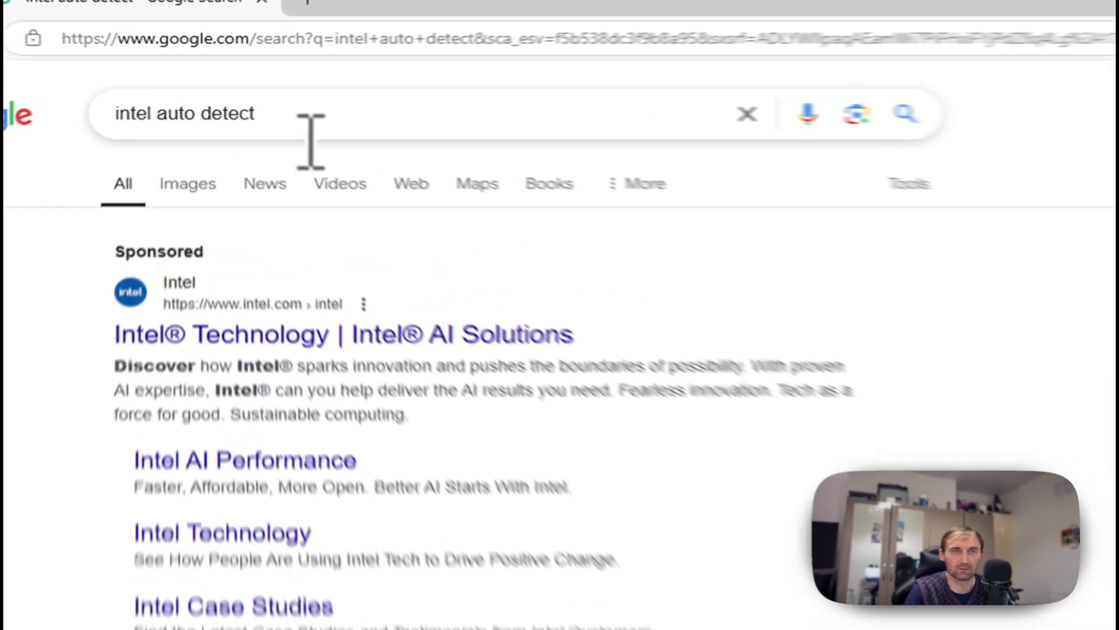
click(282, 99)
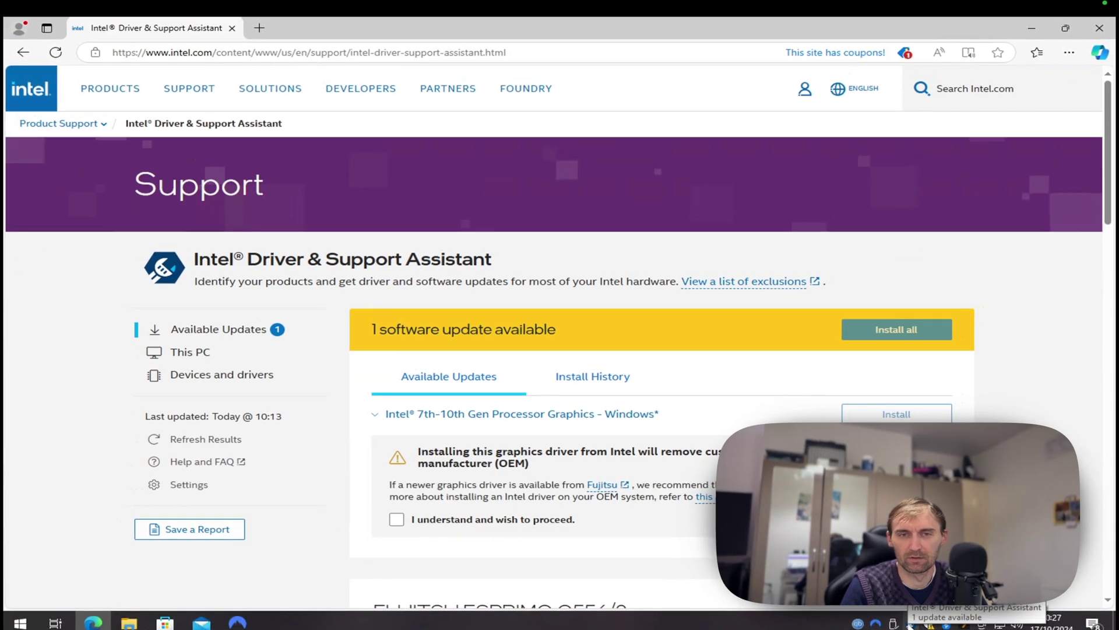
scroll(630, 460, down, 2)
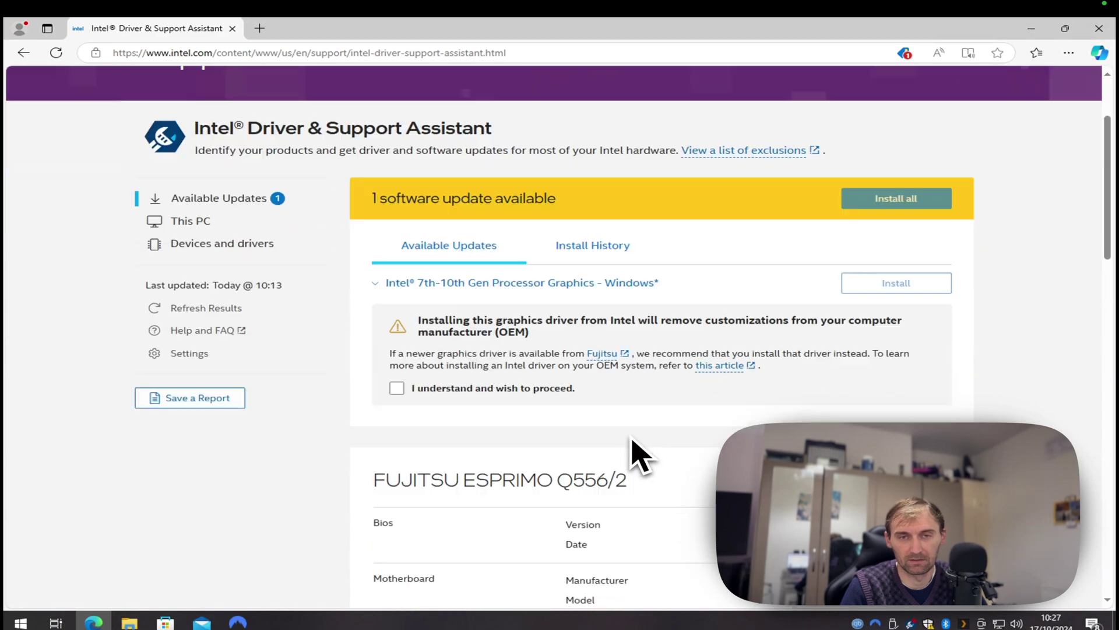
drag(494, 331, 586, 352)
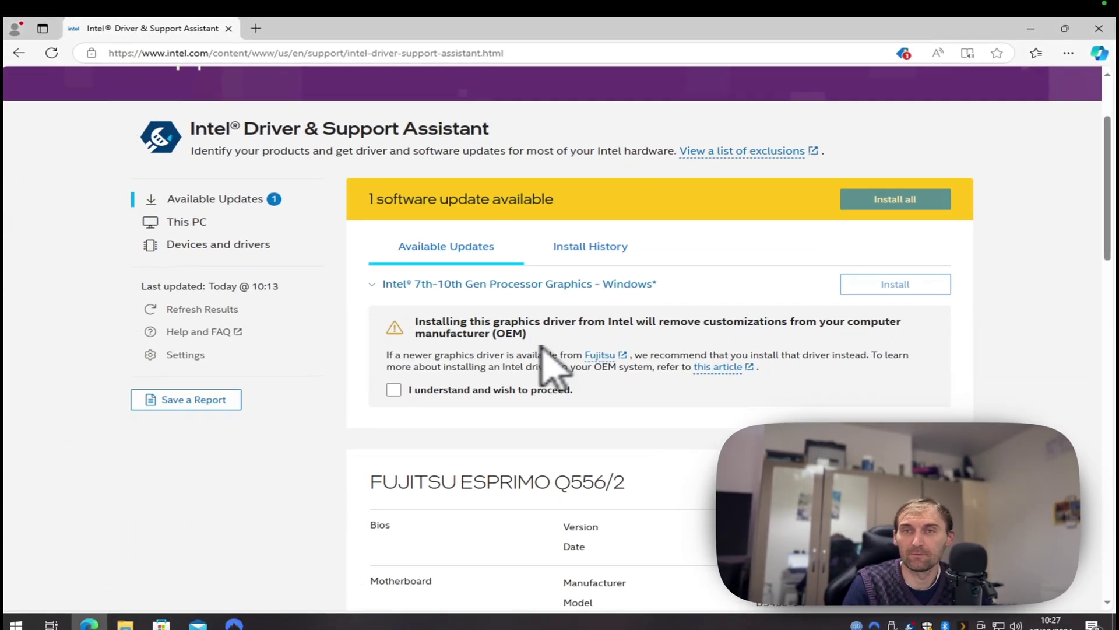
- Close Edge, check NordVPN's weekly connection time, then close the NordVPN window
mouse_move(1068, 33)
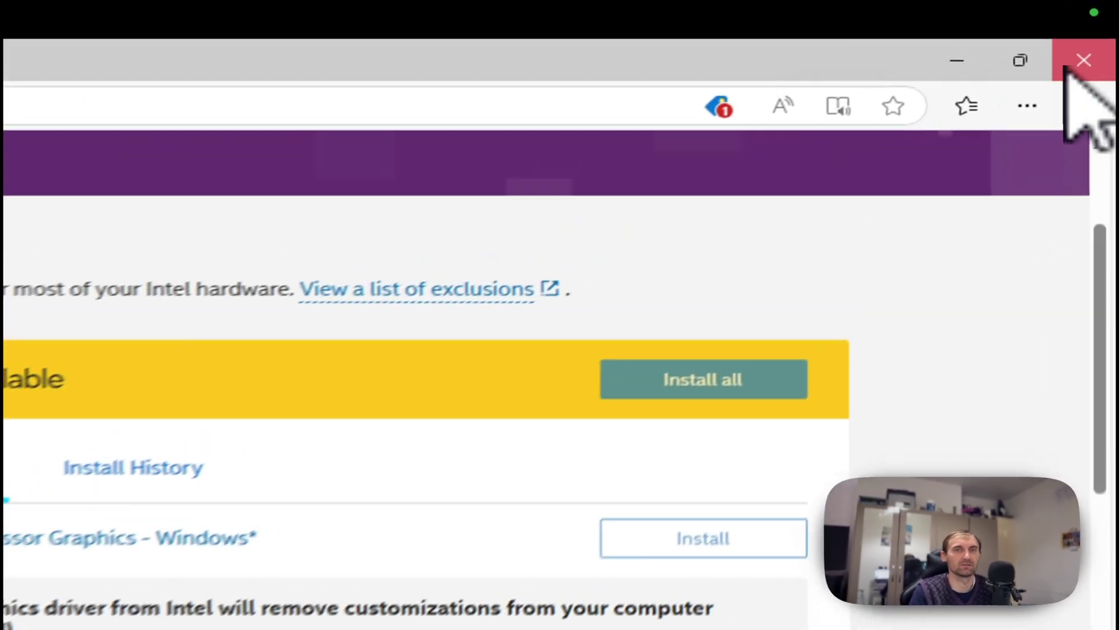
click(1099, 25)
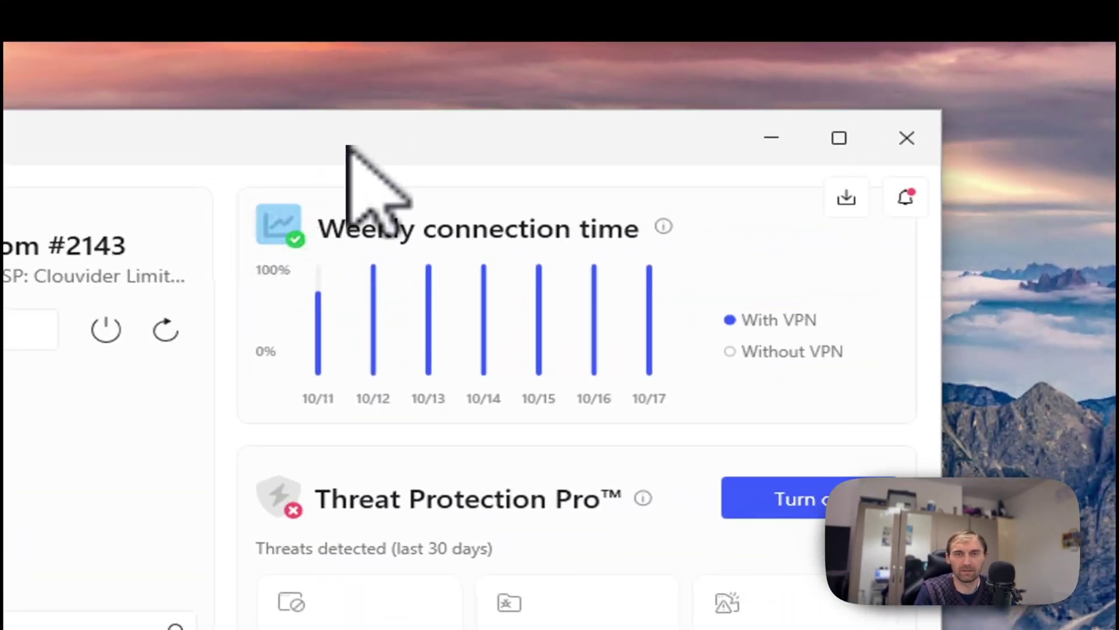
click(771, 138)
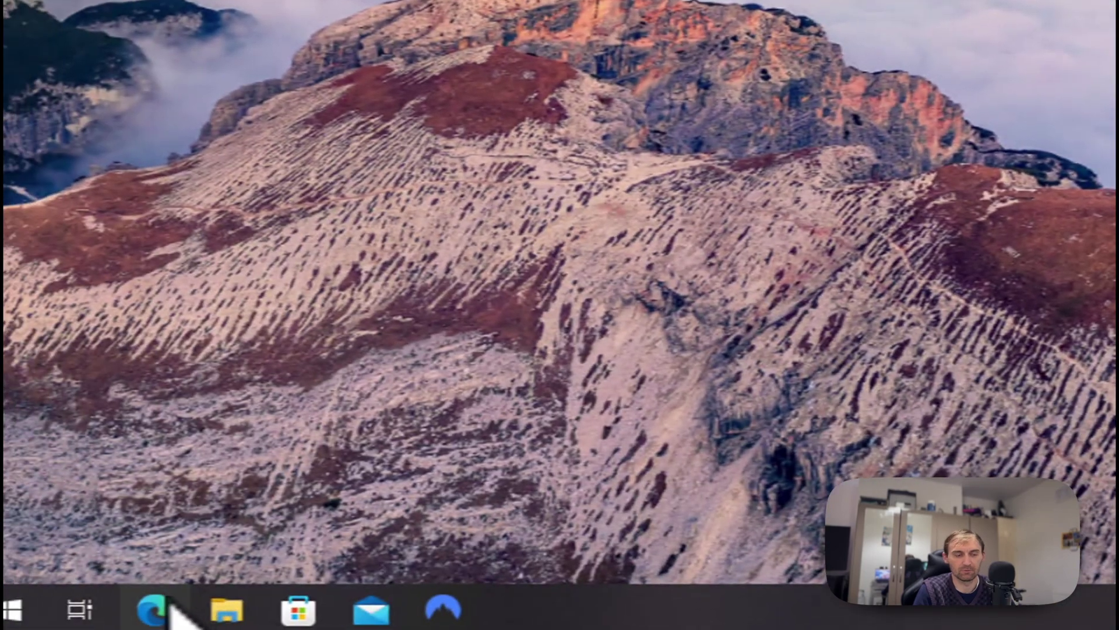
- Open Edge, search Google for qbittorrent, and open the qBittorrent Official Website
click(99, 624)
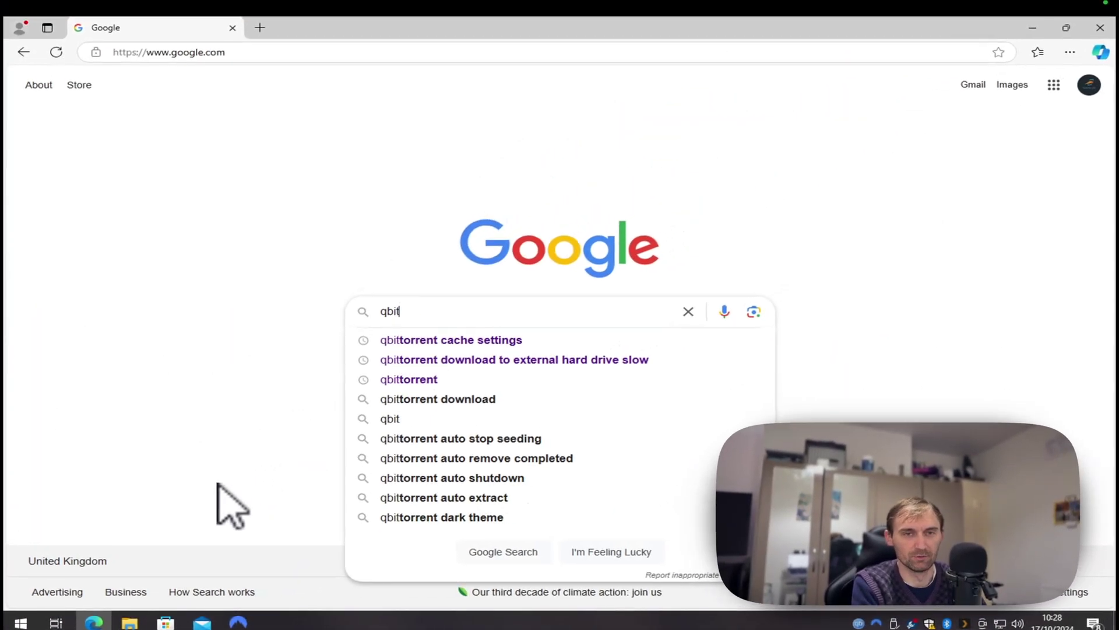
text(torren)
key(Return)
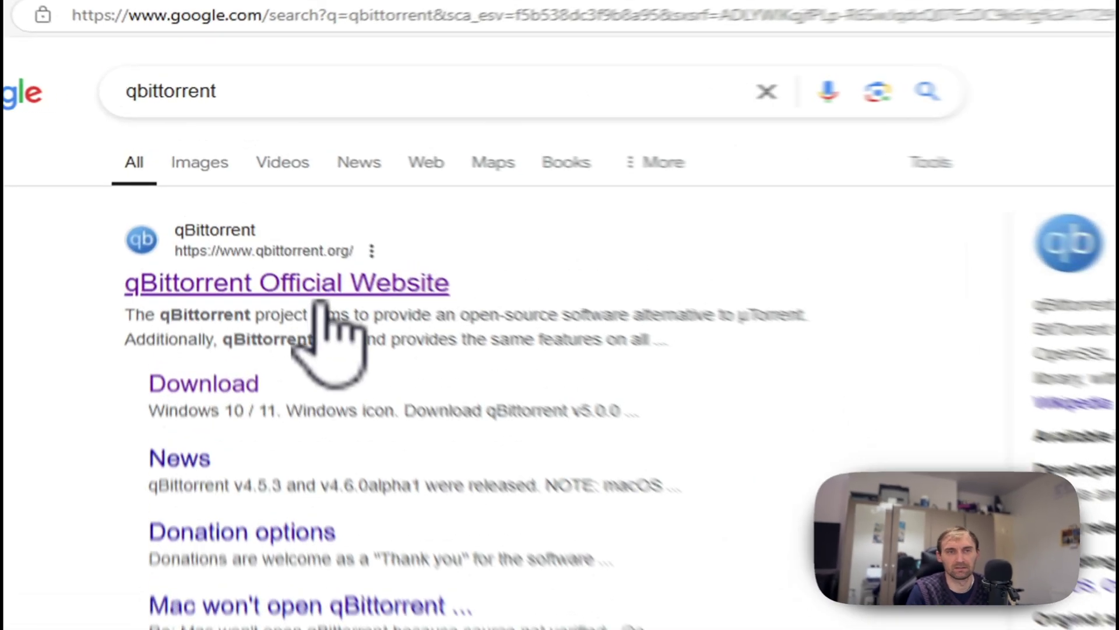
click(263, 211)
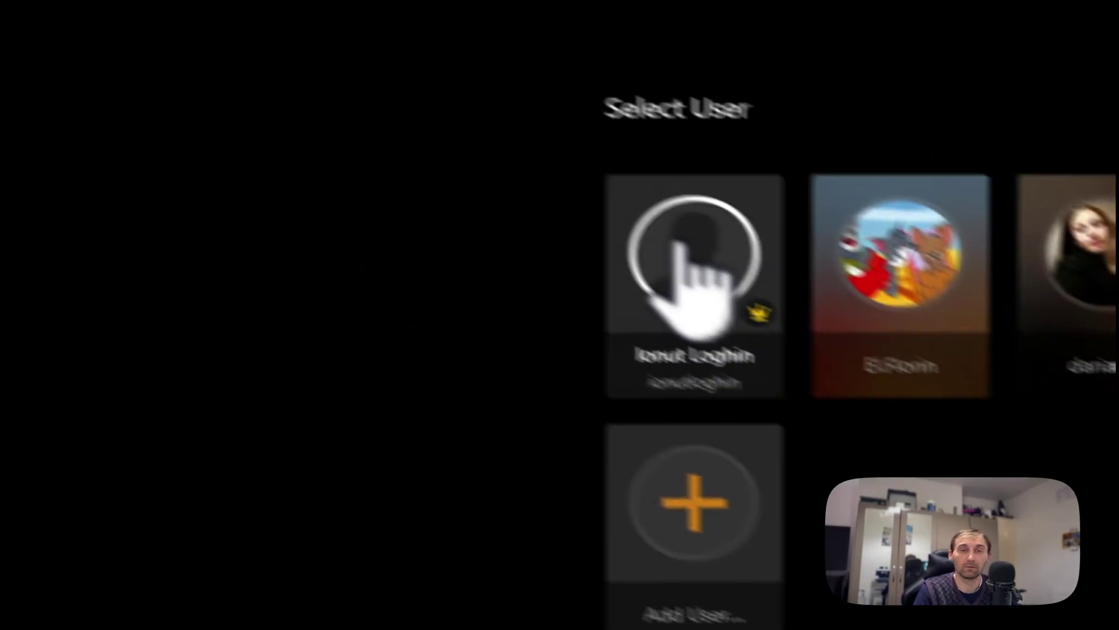
- Enter Plex as the owner's profile and close the remote desktop window
click(694, 266)
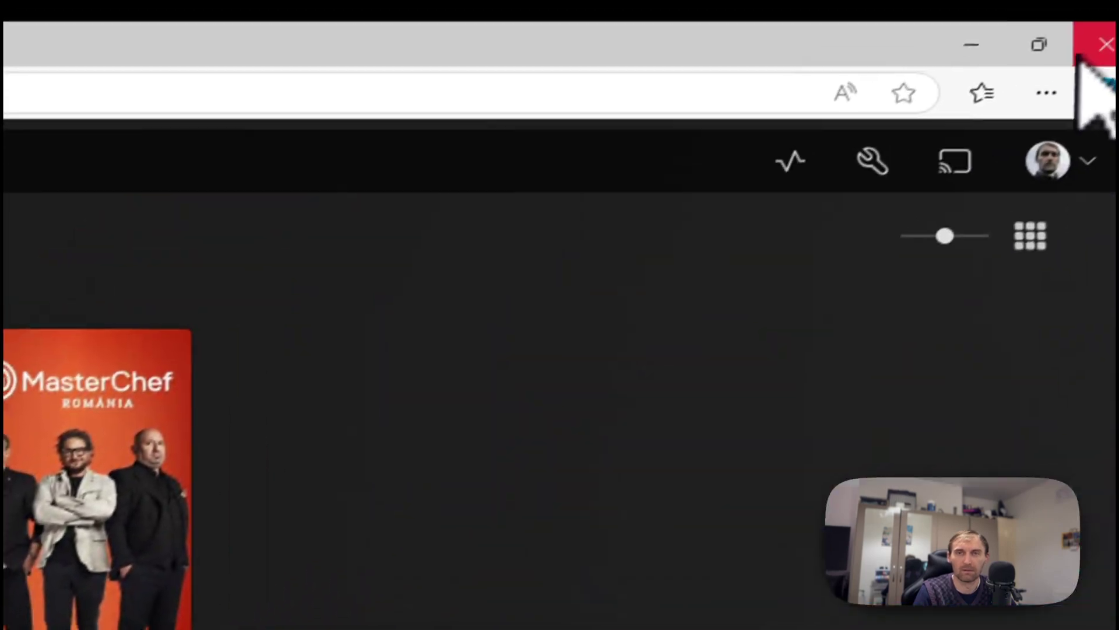
click(1079, 57)
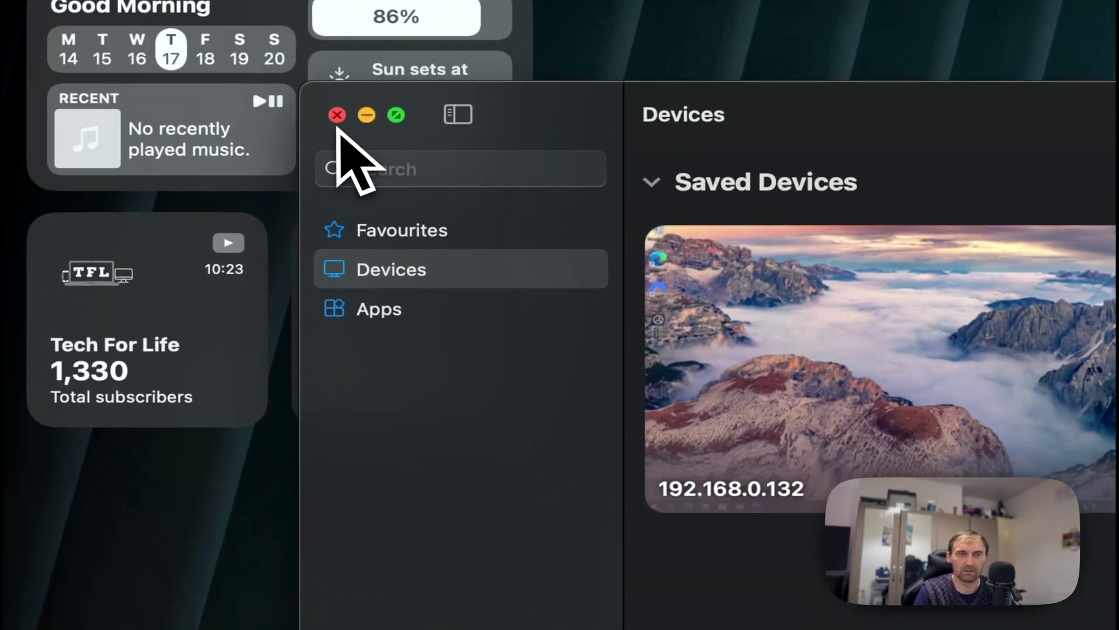
click(337, 114)
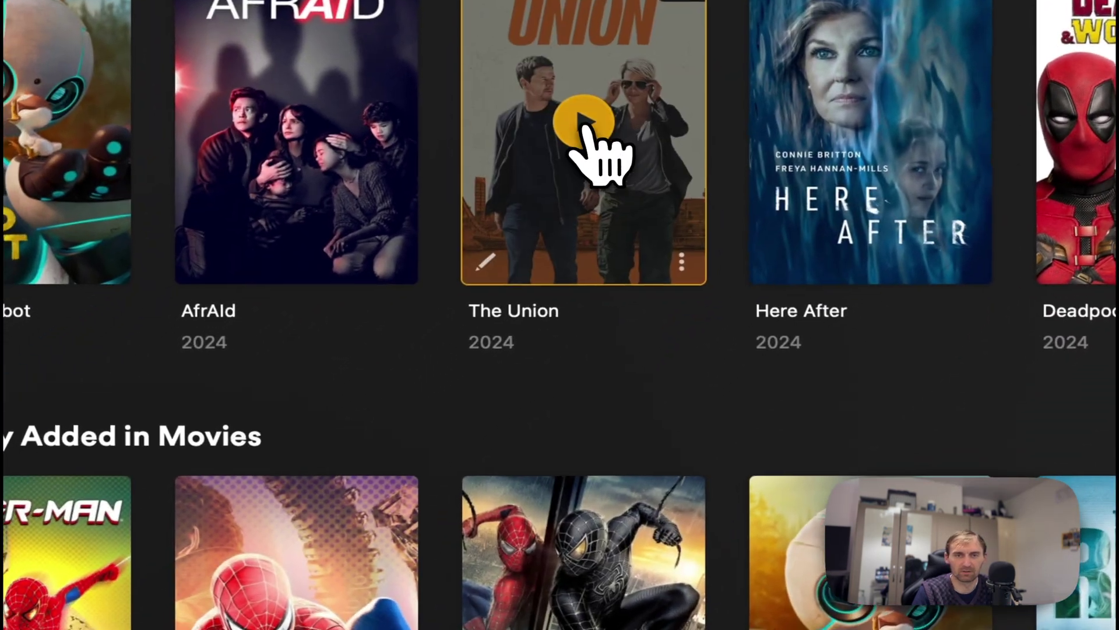
- Start playing The Union, scroll through the Shows library, and close Plex
click(583, 123)
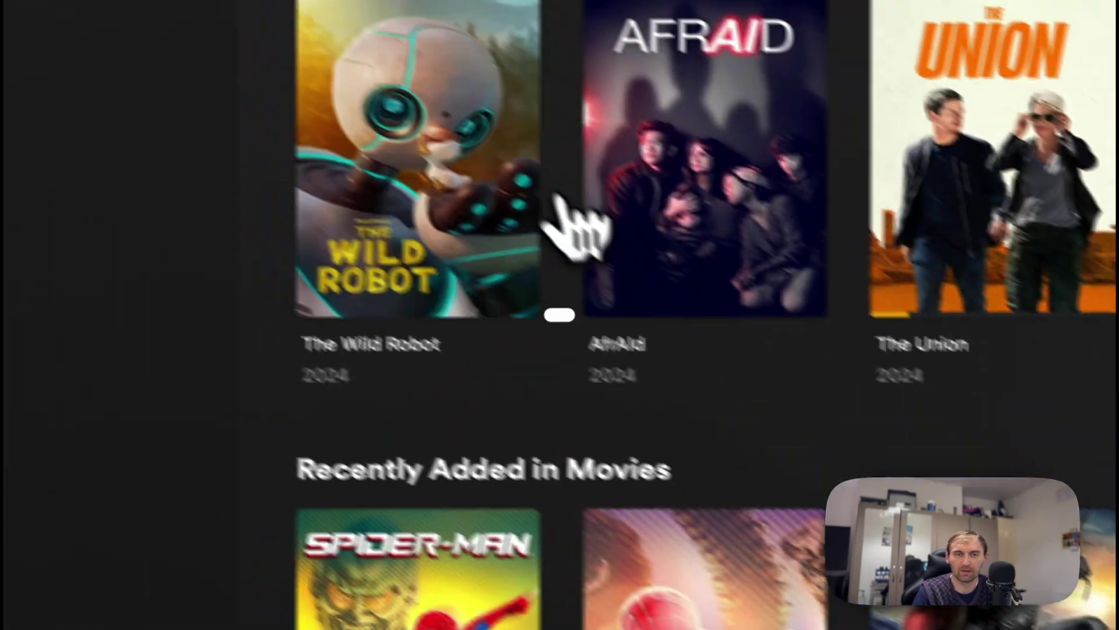
scroll(140, 239, up, 5)
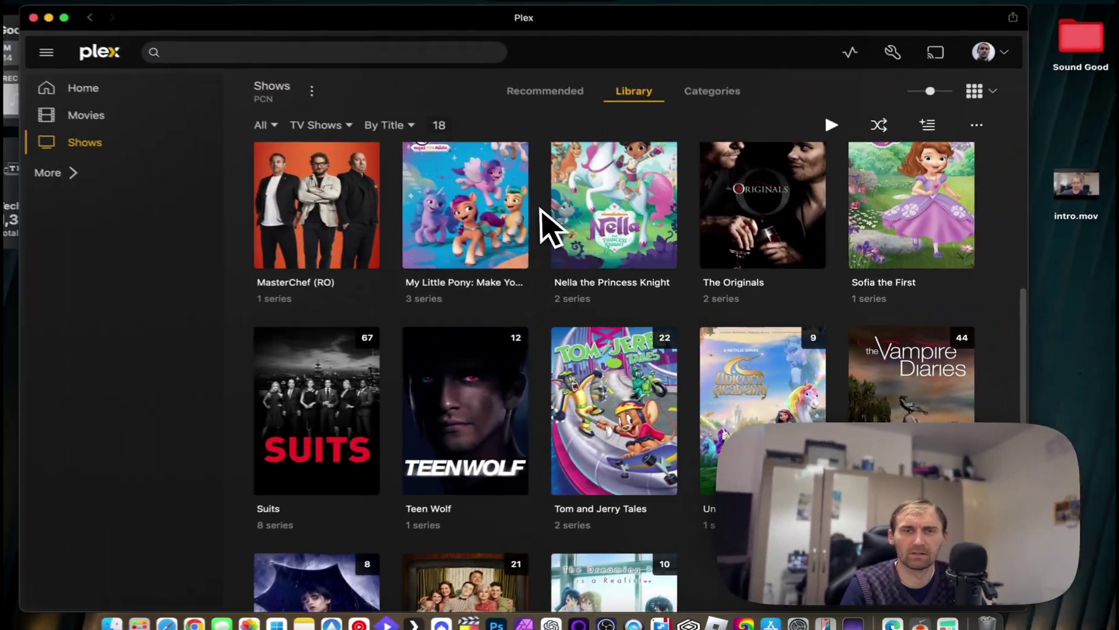
scroll(554, 402, down, 3)
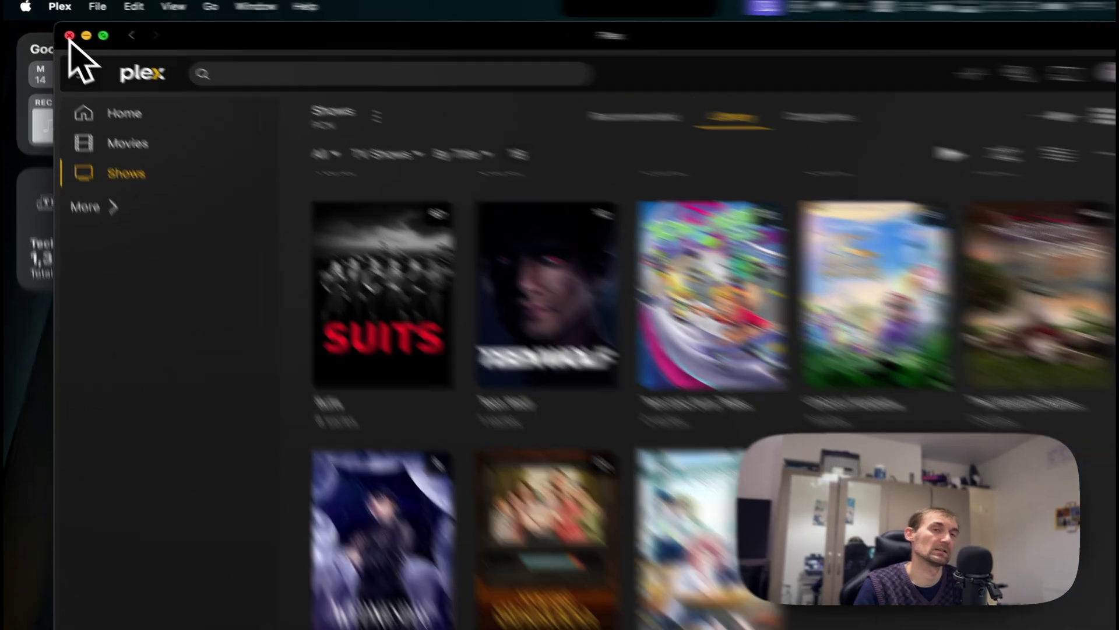
click(61, 29)
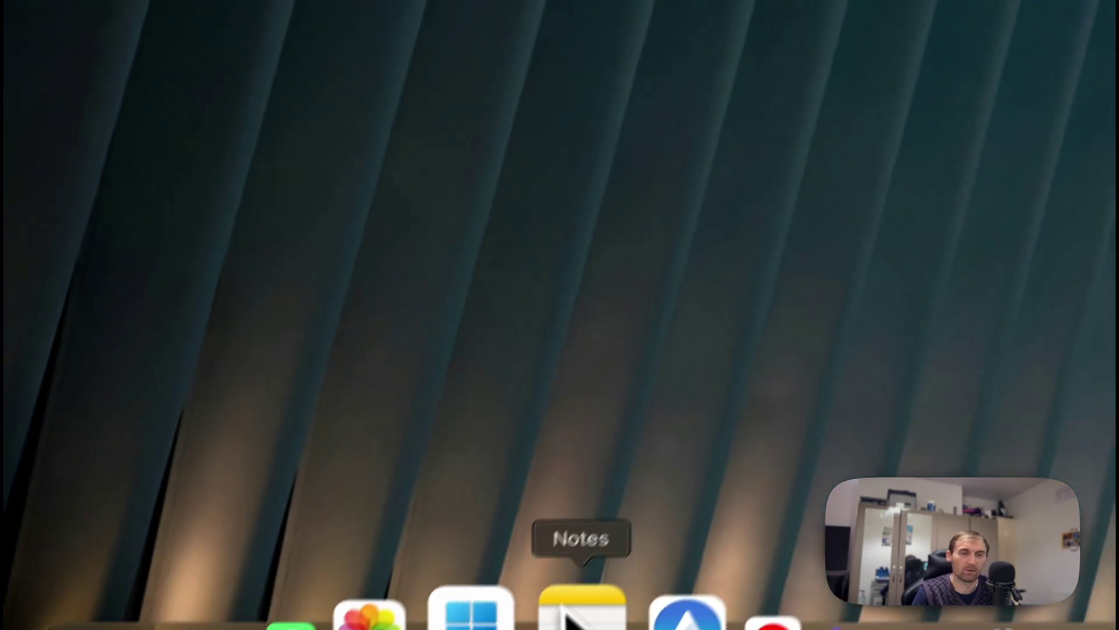
- Connect to the saved PC at 192.168.0.132 with its password
click(561, 598)
double_click(645, 155)
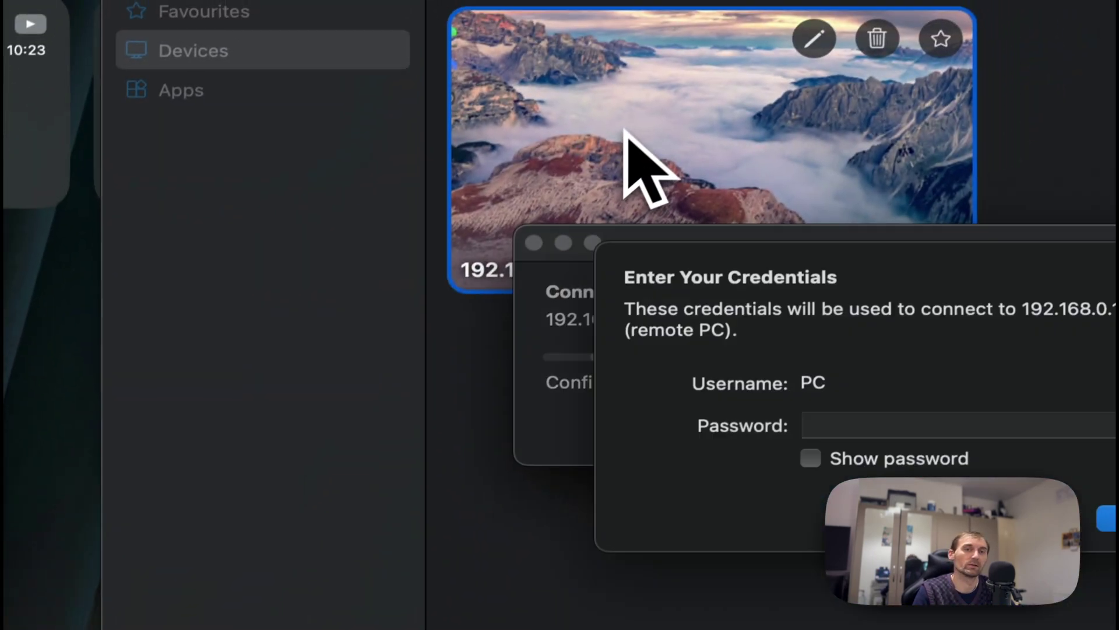
text(•••)
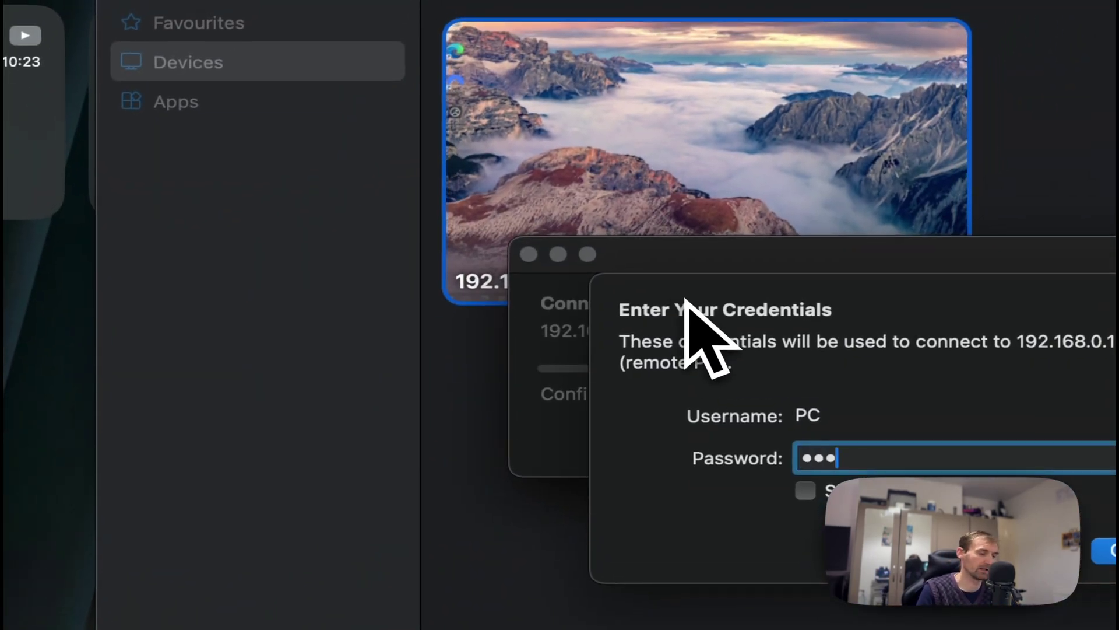
text(•••)
key(Return)
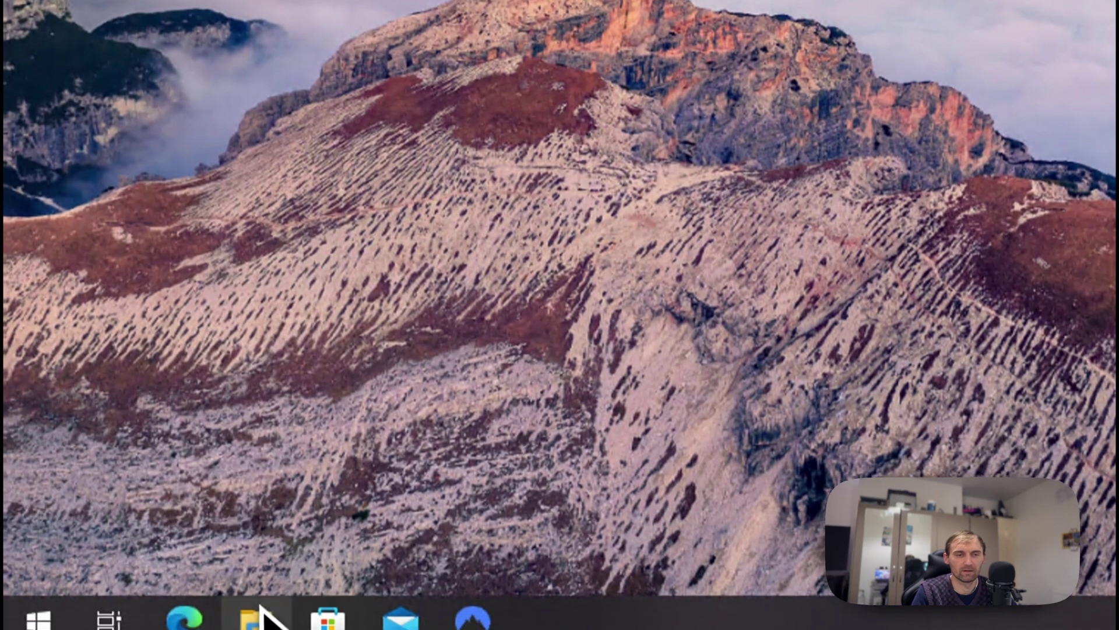
- Show This PC in File Explorer and look over drives C:, D:, F:, G: and H:
click(264, 612)
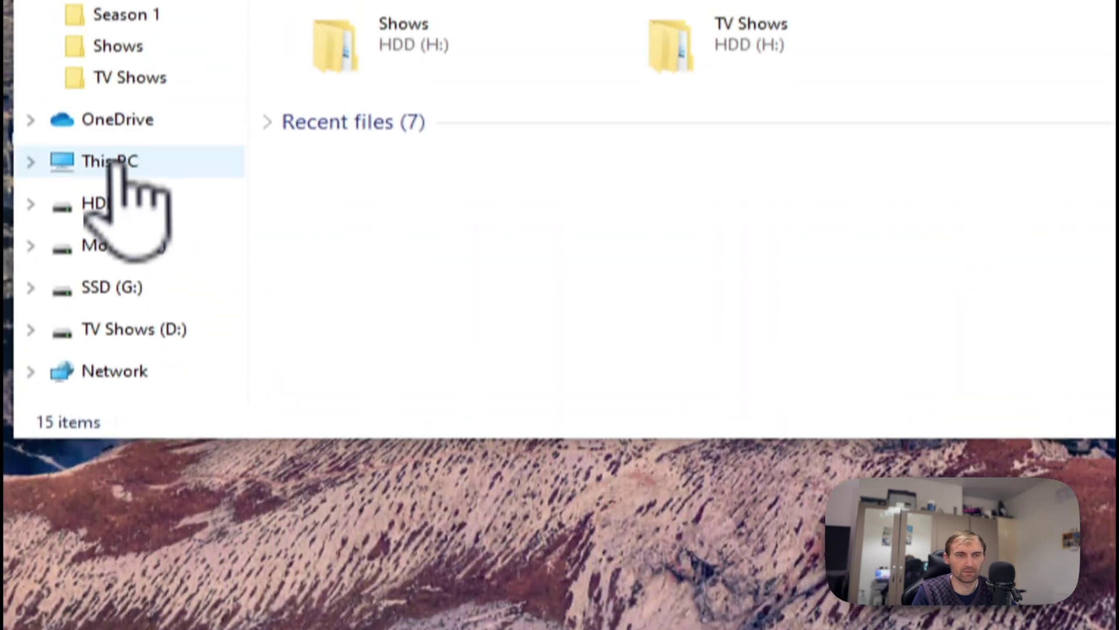
click(112, 162)
click(328, 245)
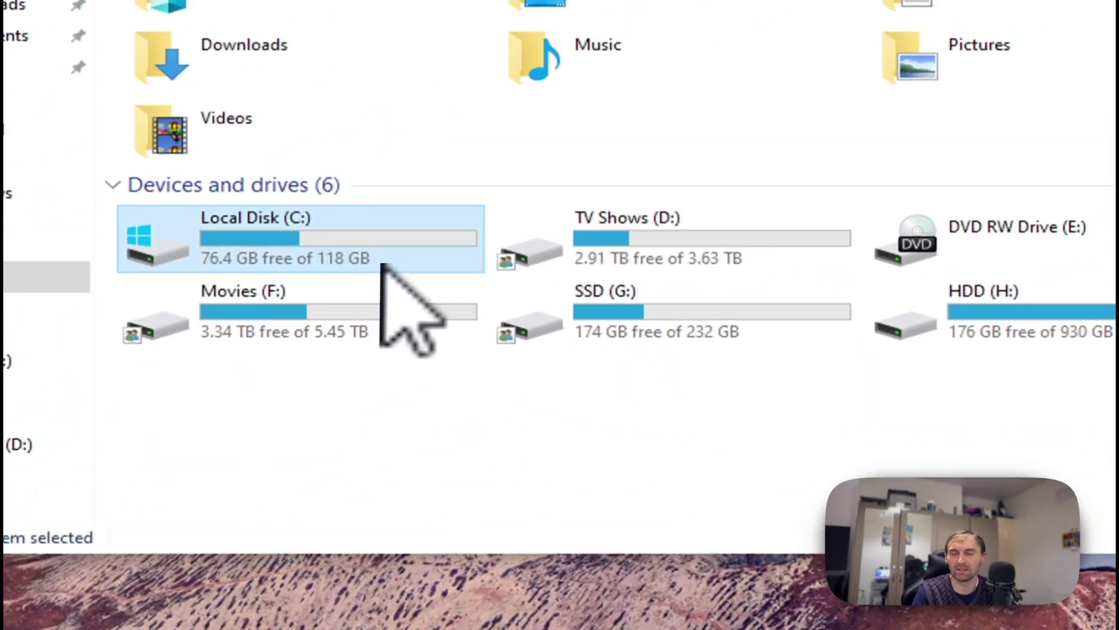
click(659, 261)
click(478, 306)
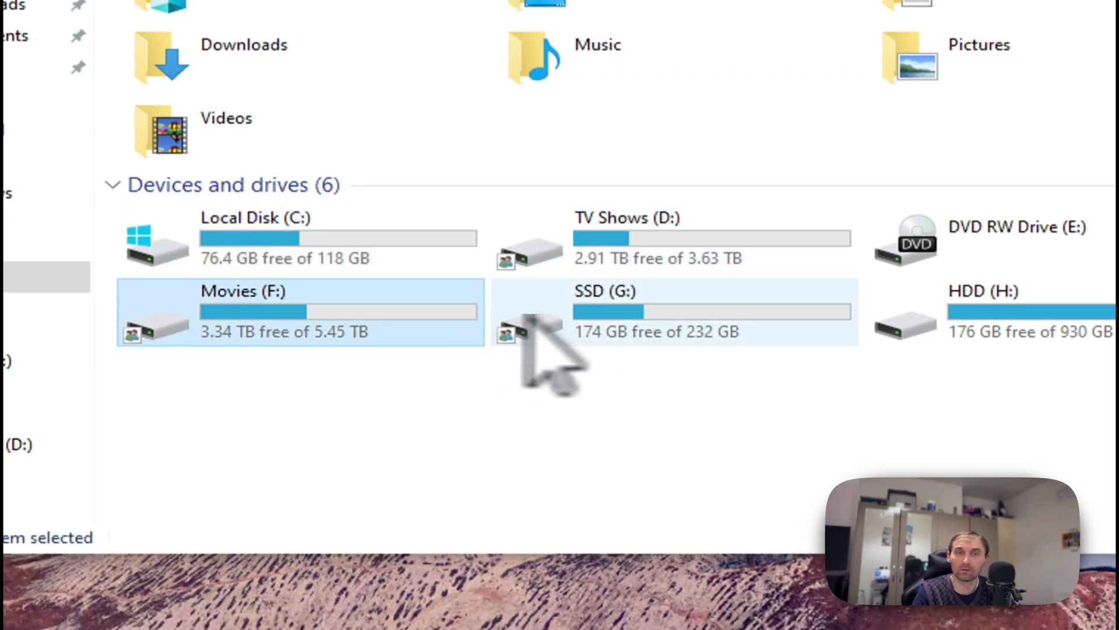
click(524, 320)
click(932, 308)
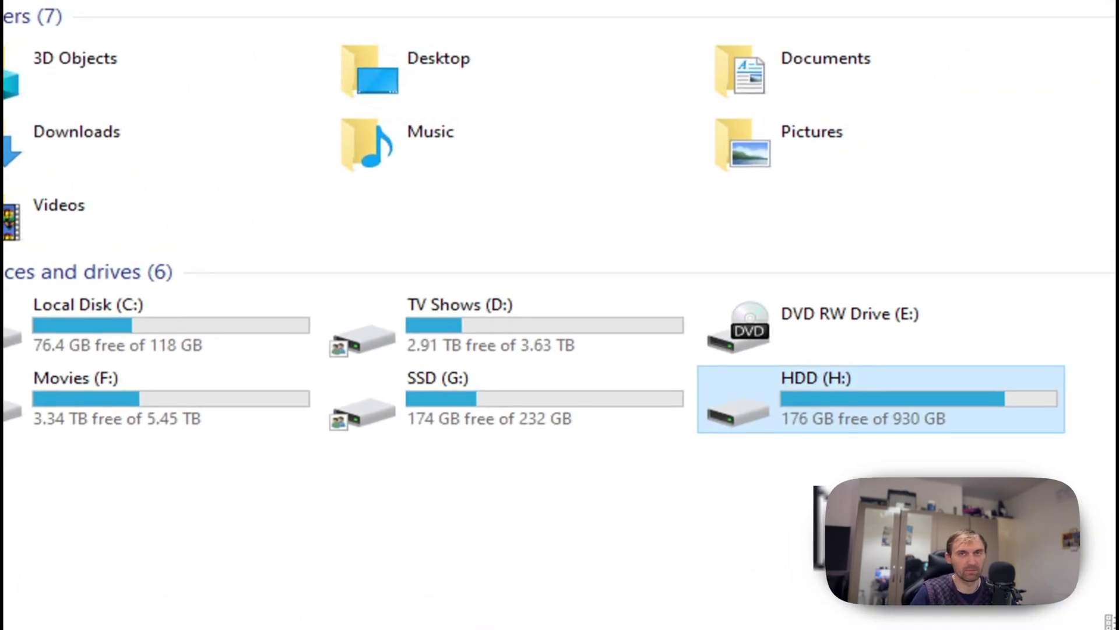
click(706, 504)
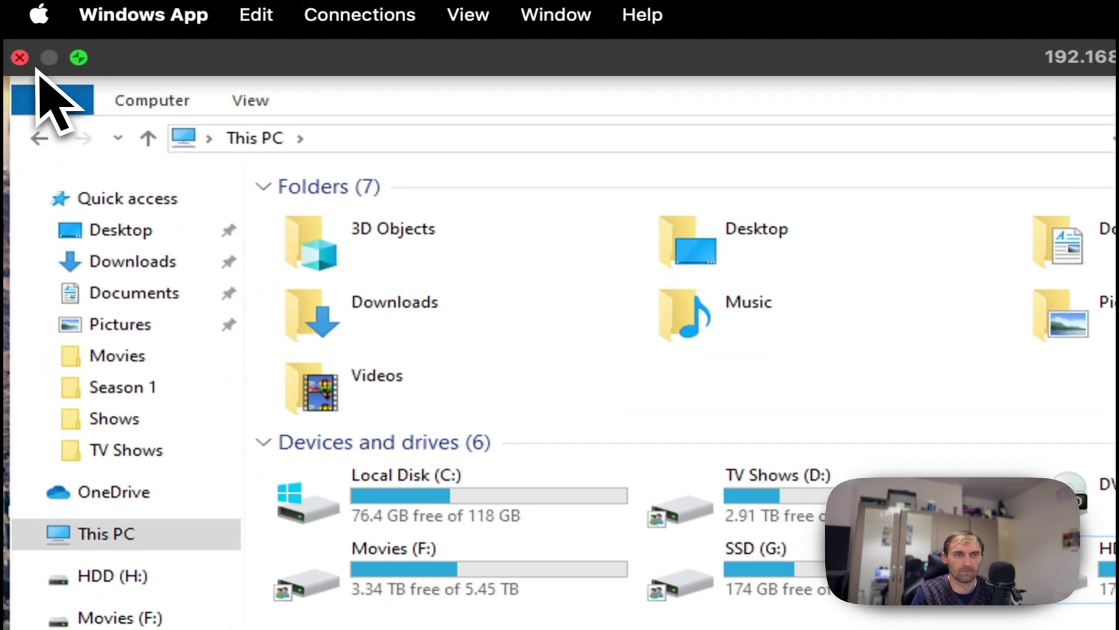
- Close the remote window and log in to the pcn server in Finder as a registered user
click(21, 55)
click(262, 609)
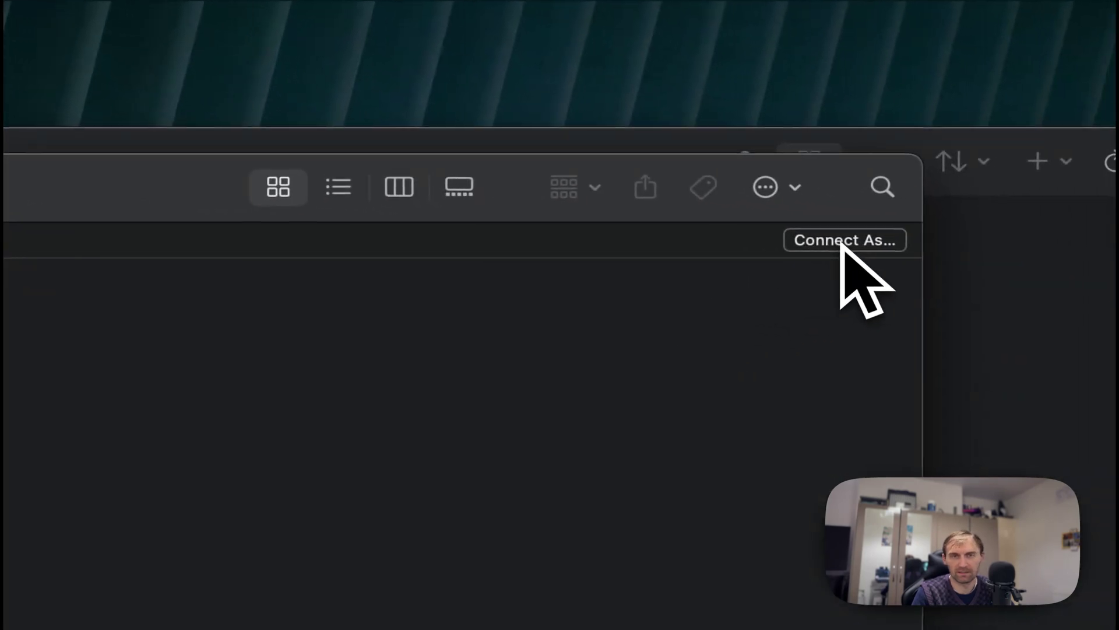
click(842, 240)
click(283, 397)
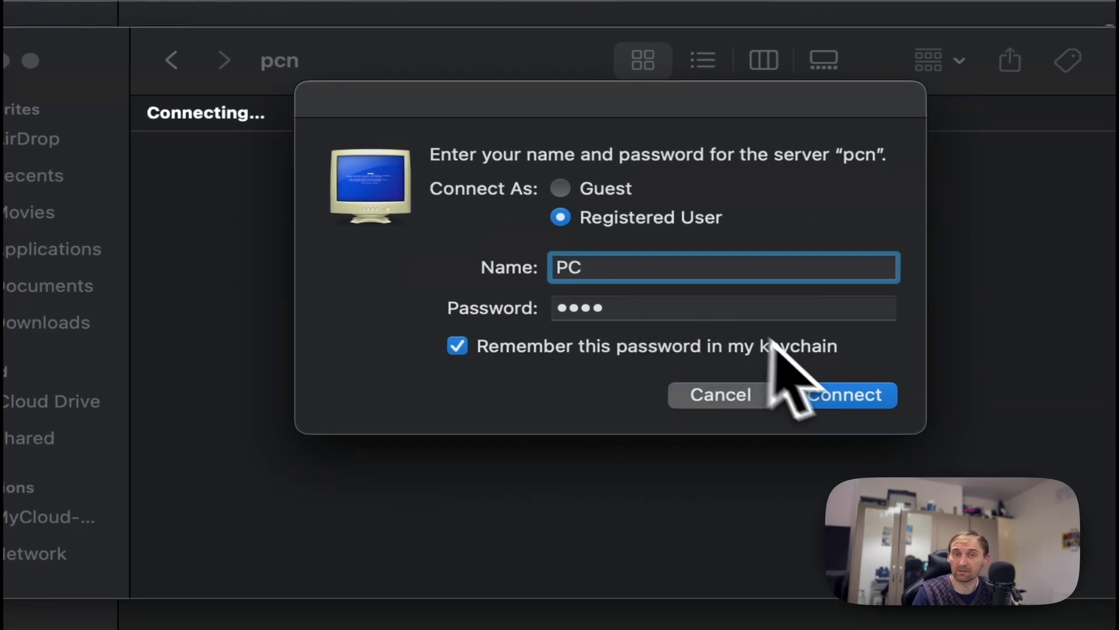
click(839, 402)
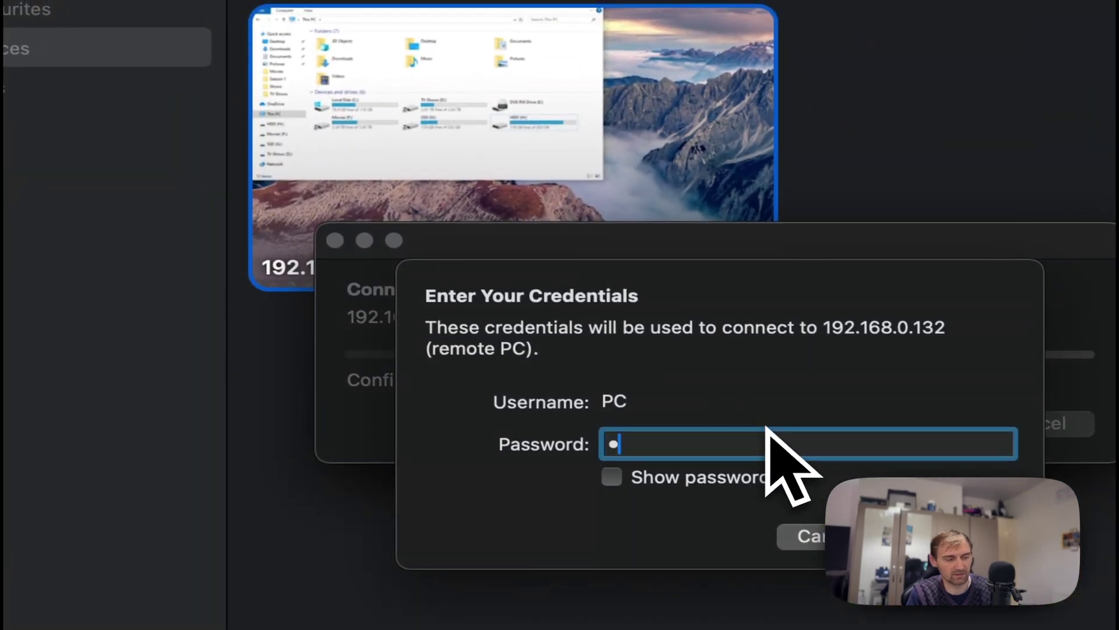
- Reconnect to the remote PC and share the HDD (H:) drive as 'H' through Advanced Sharing
key(Return)
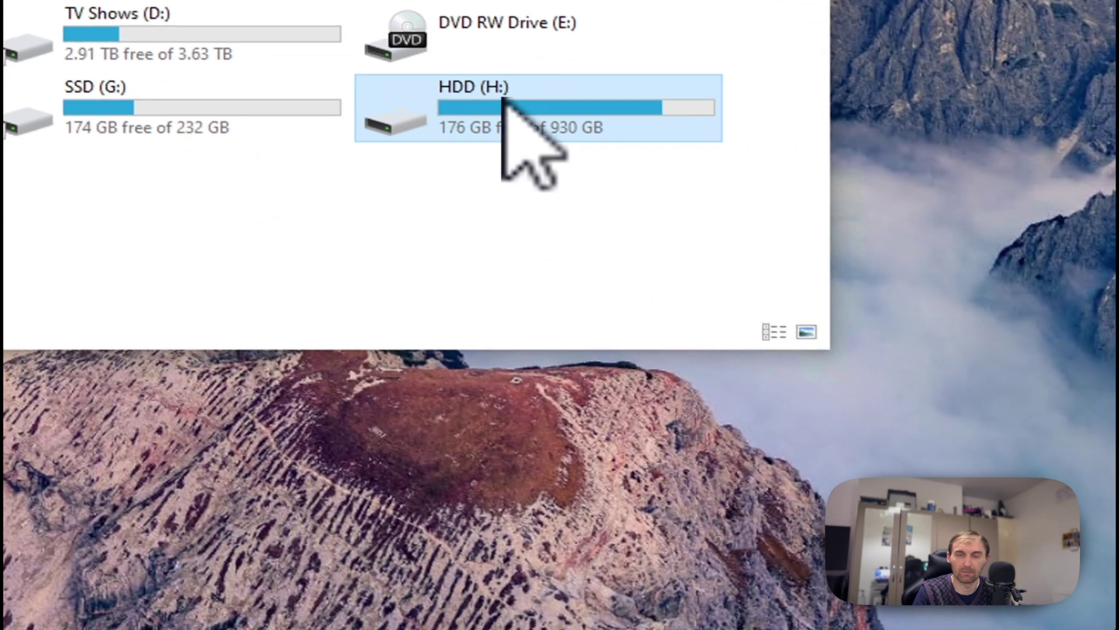
right_click(577, 140)
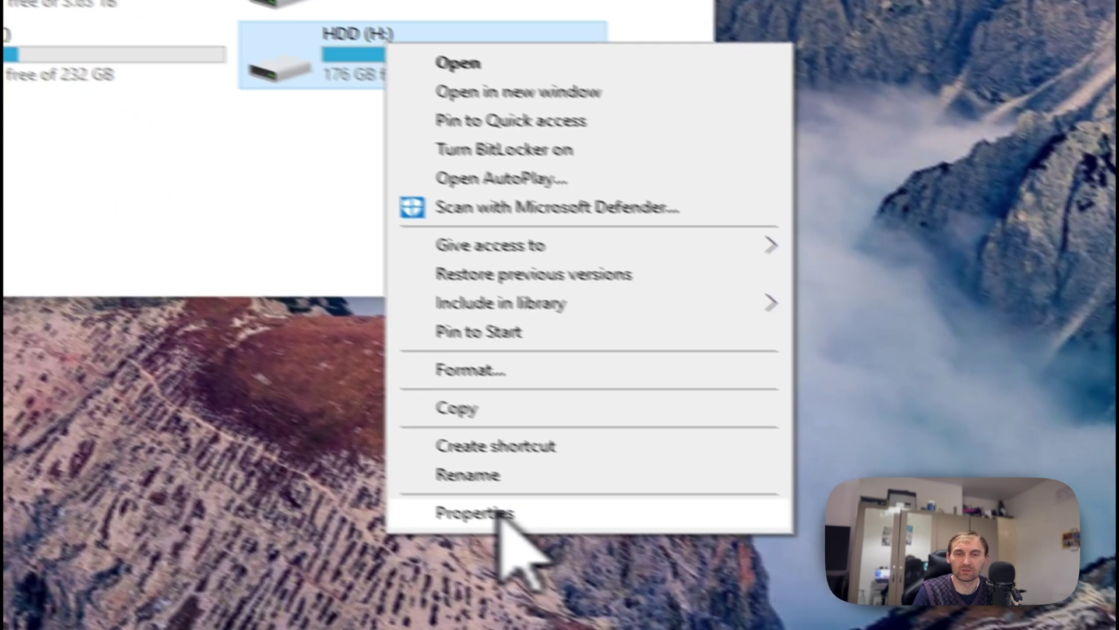
click(498, 514)
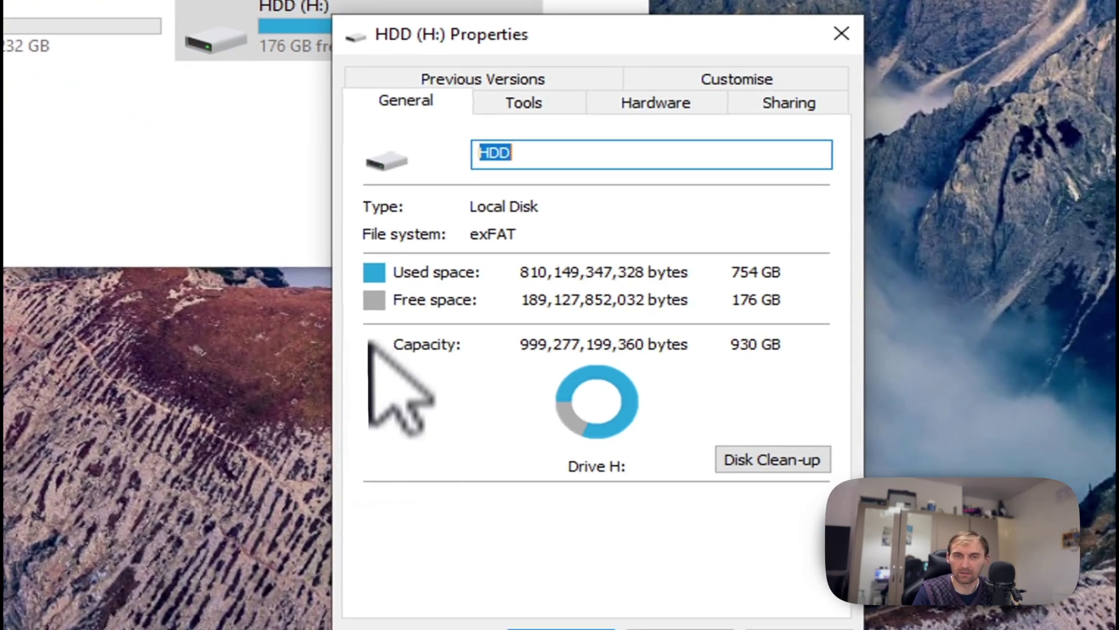
click(758, 104)
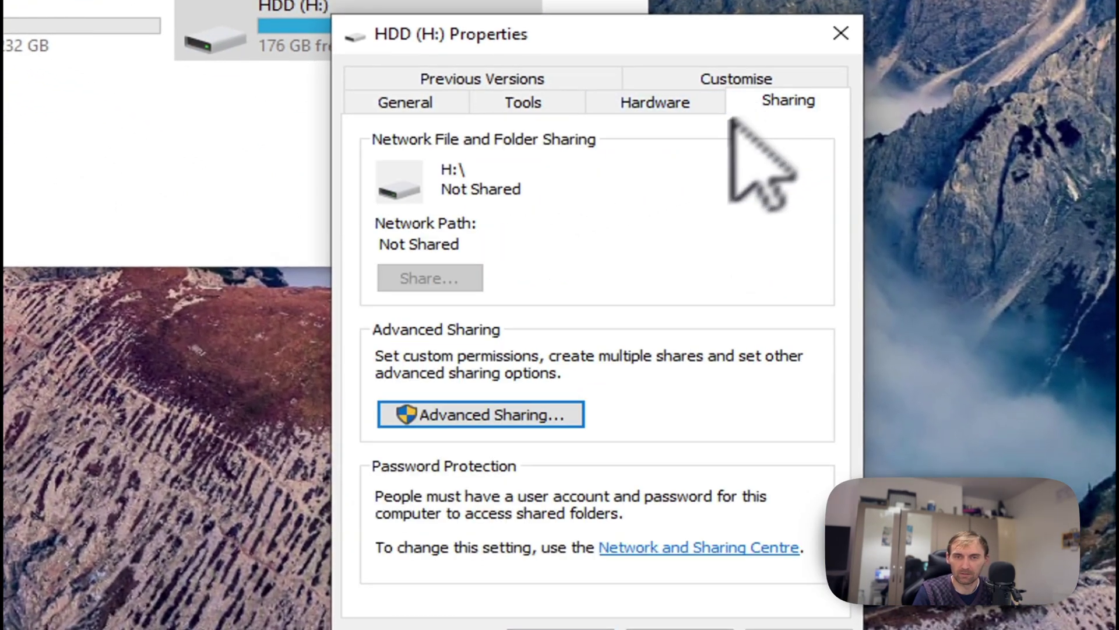
click(494, 415)
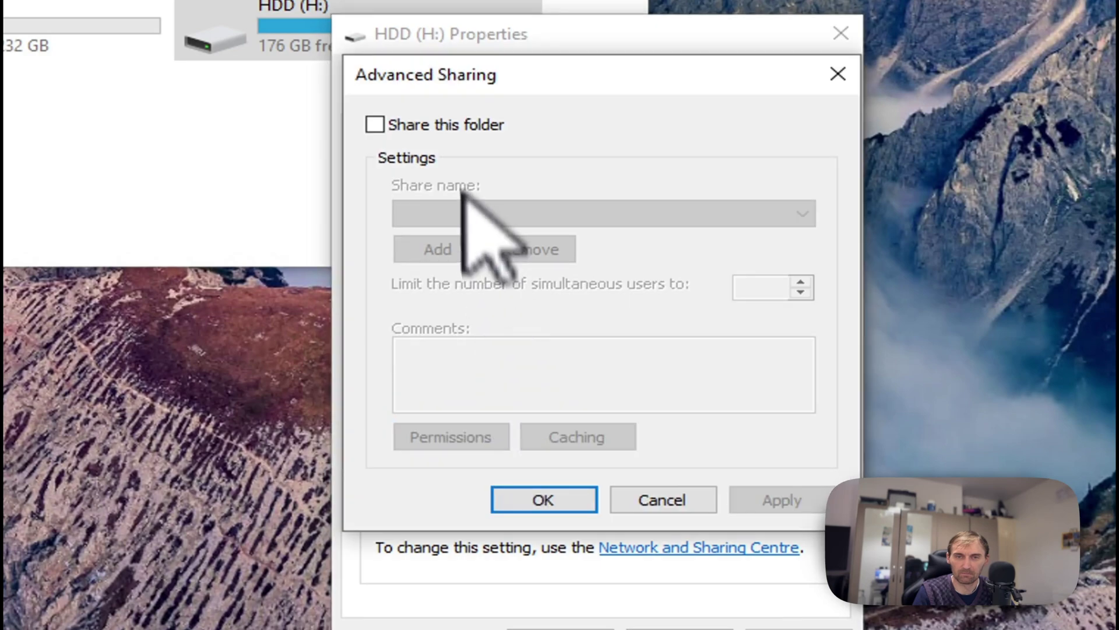
click(444, 123)
click(751, 499)
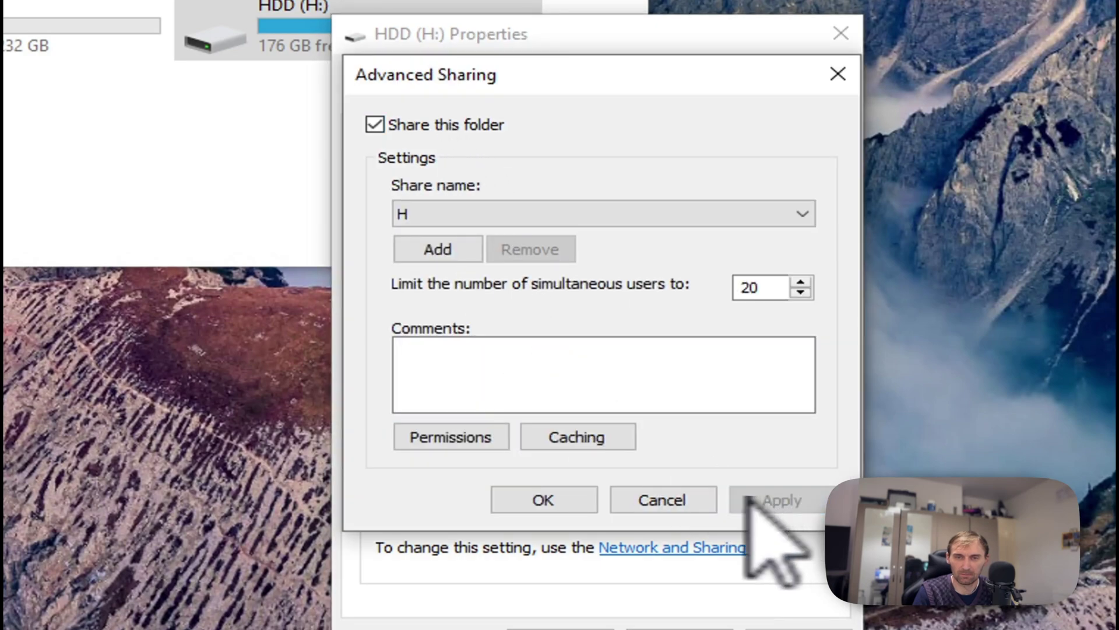
click(545, 500)
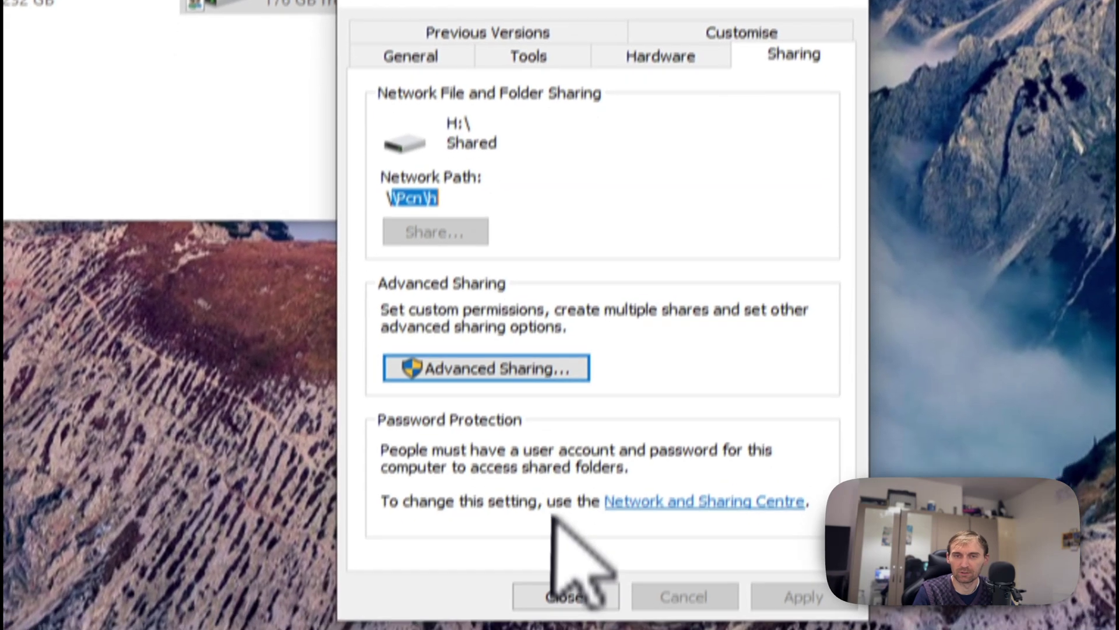
click(554, 595)
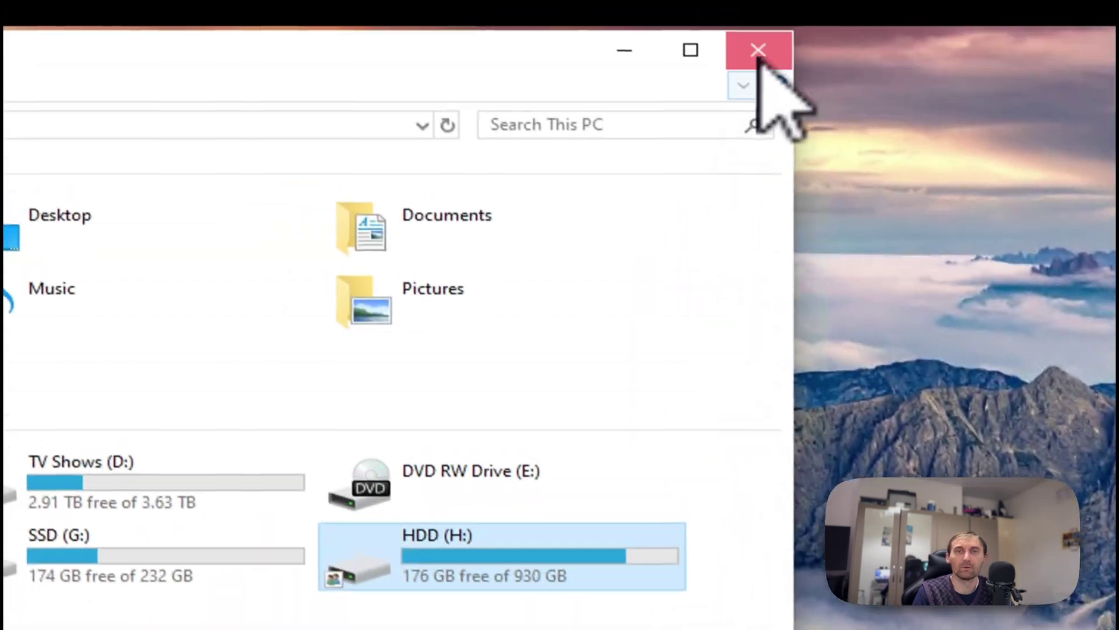
- Close the remote session, then confirm in Finder that pcn shares D, F, G and H
click(758, 50)
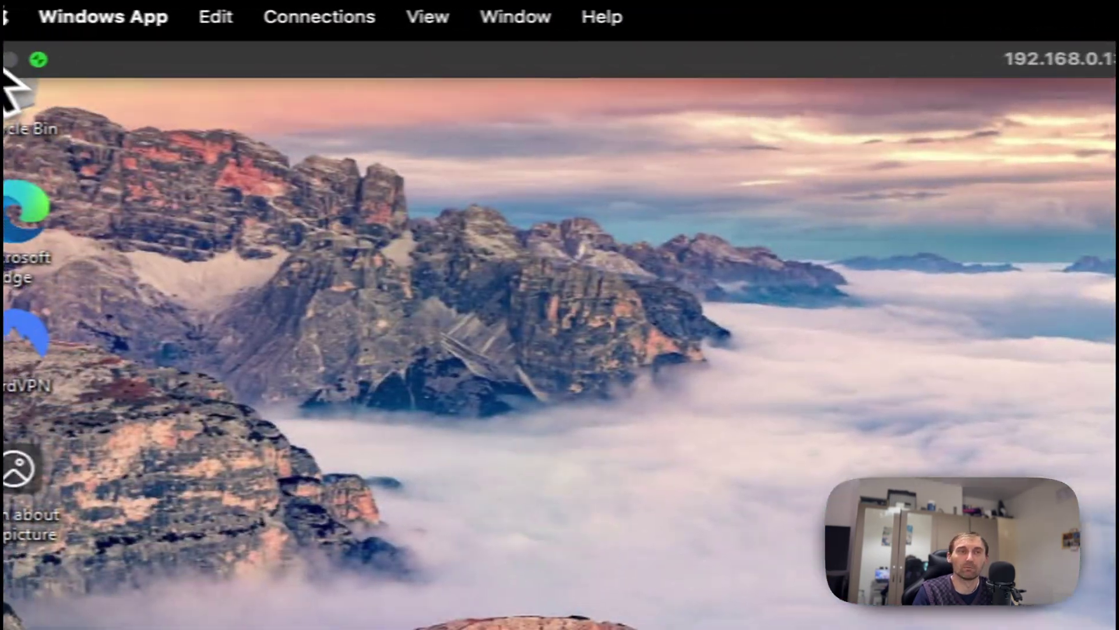
click(15, 54)
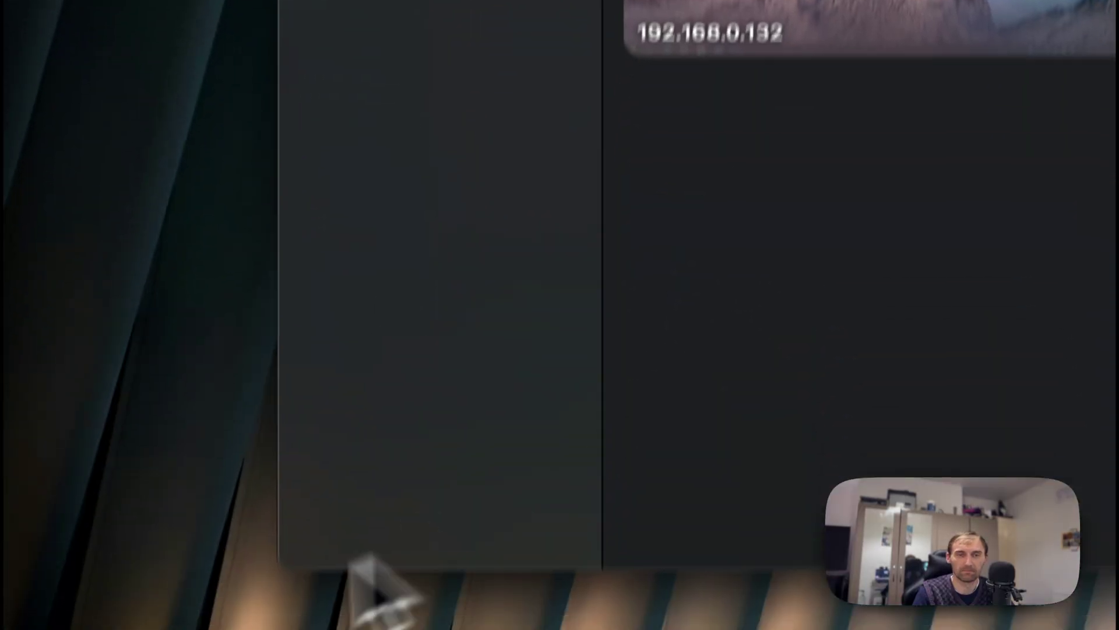
click(257, 582)
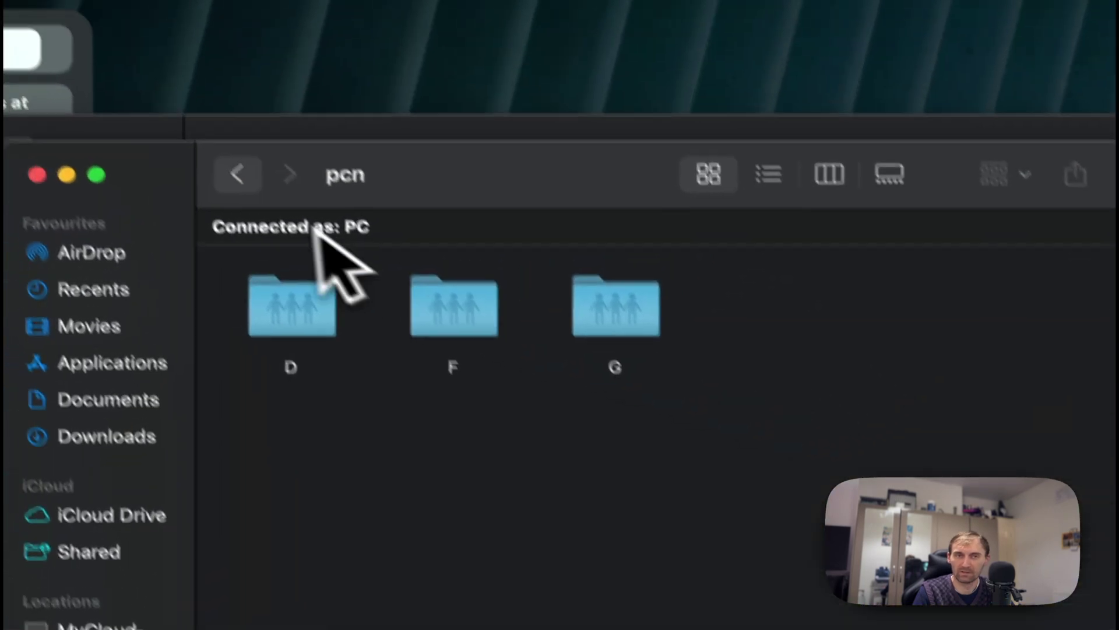
click(220, 75)
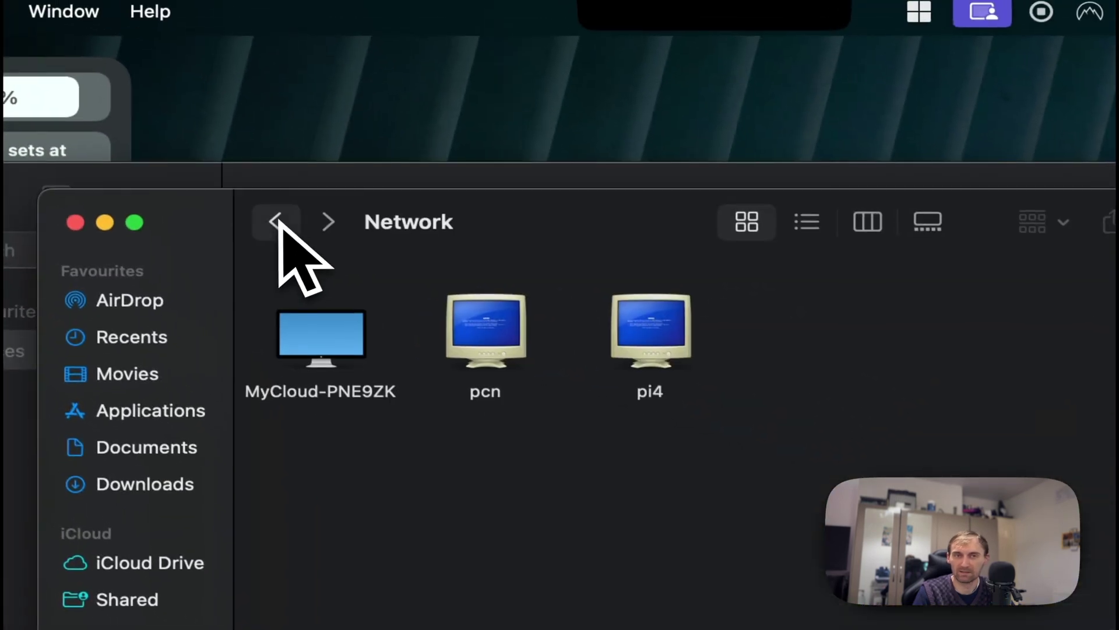
click(450, 201)
double_click(508, 353)
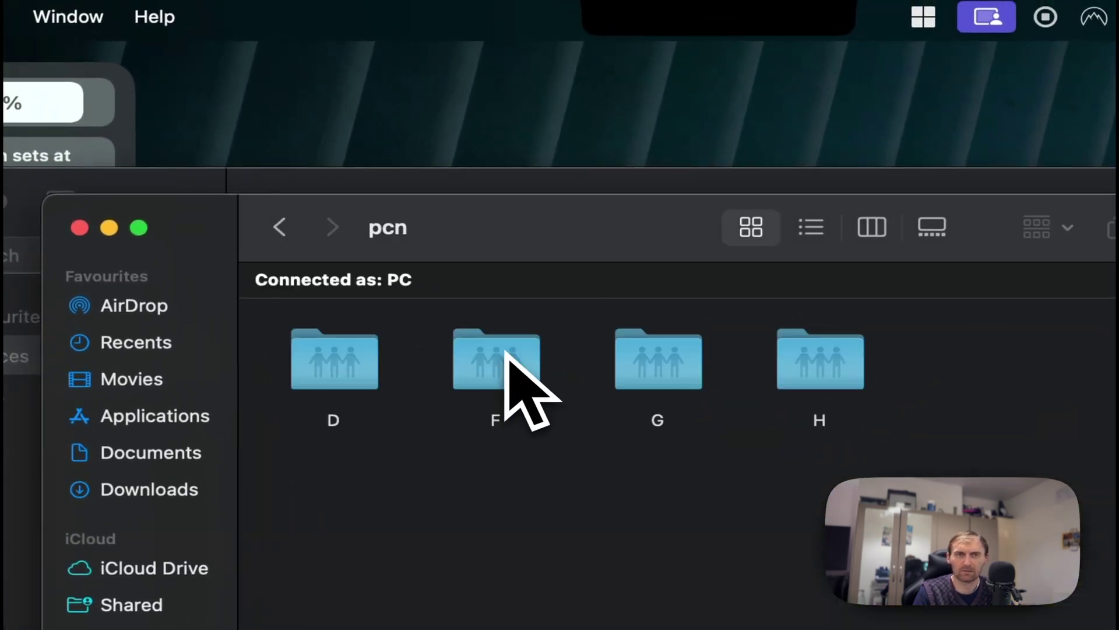
click(821, 367)
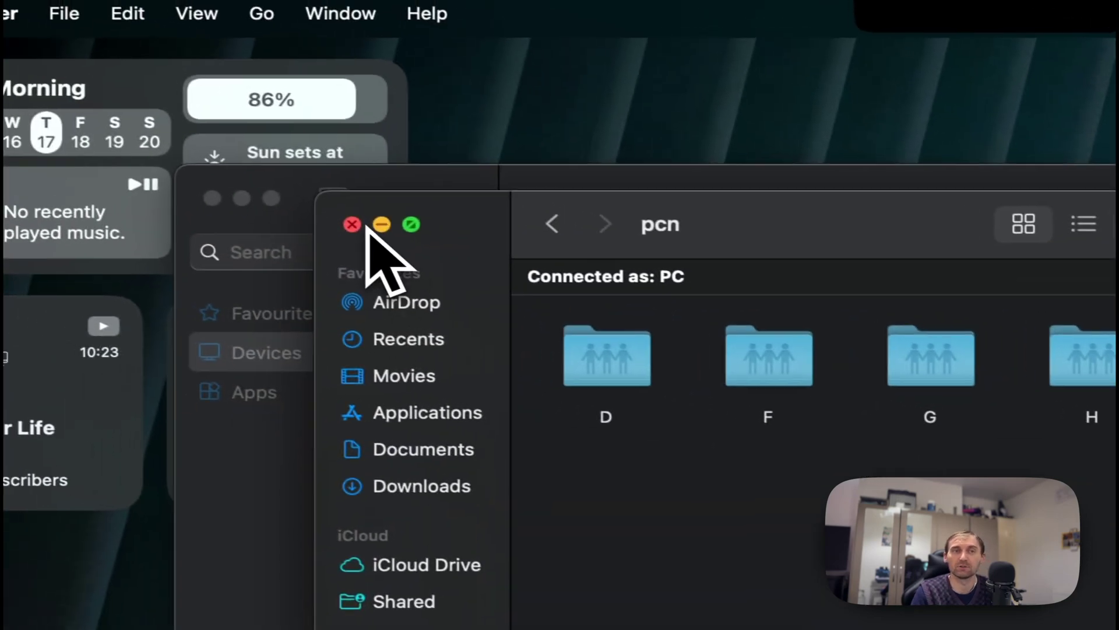
click(237, 195)
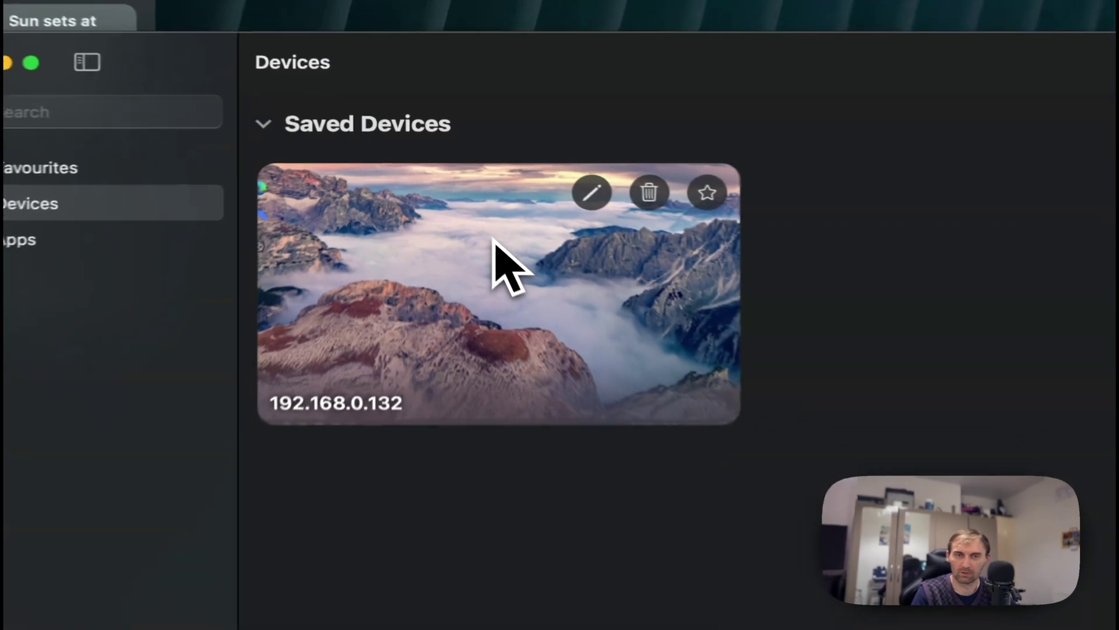
- Reconnect to the saved PC at 192.168.0.132 by entering the account password
double_click(455, 196)
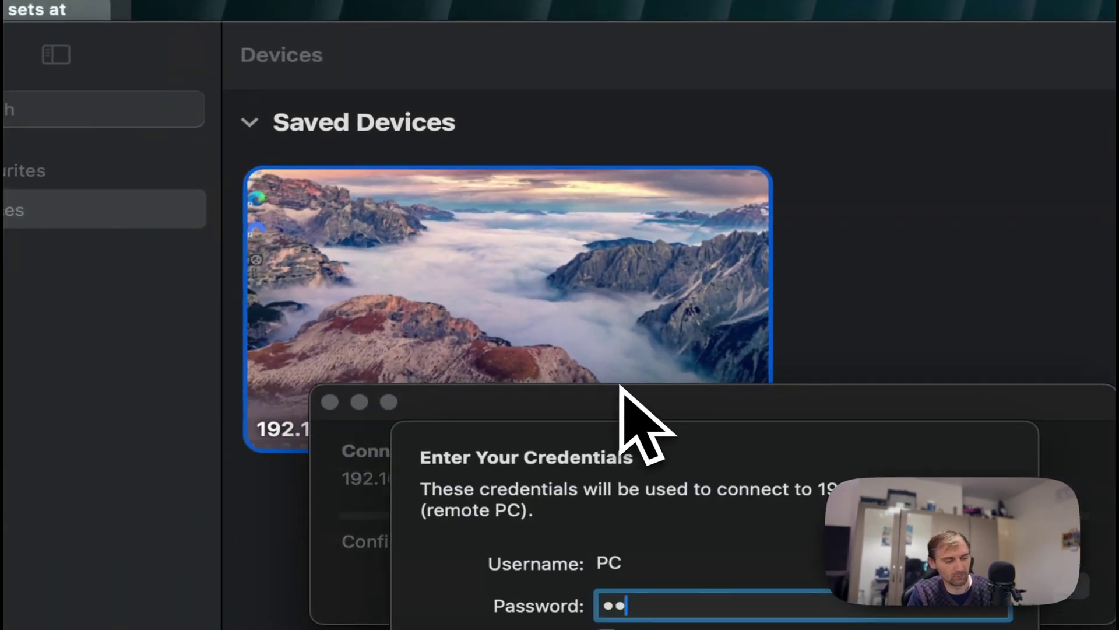
text(••••)
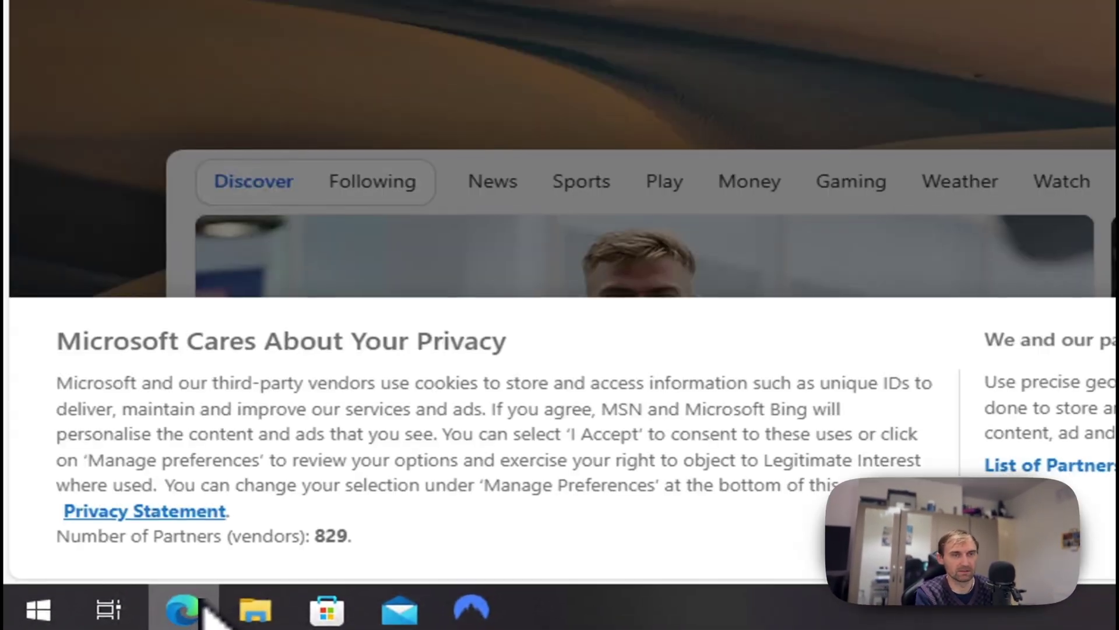
- Search Google for tailscale and open the official tailscale.com homepage
text(tailscale)
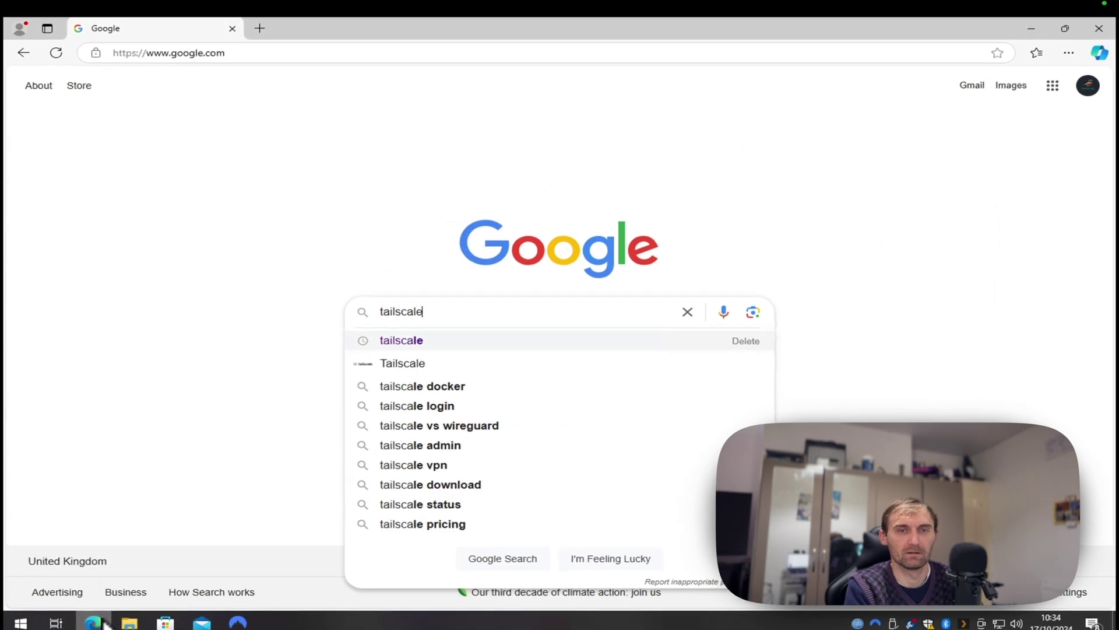
key(Return)
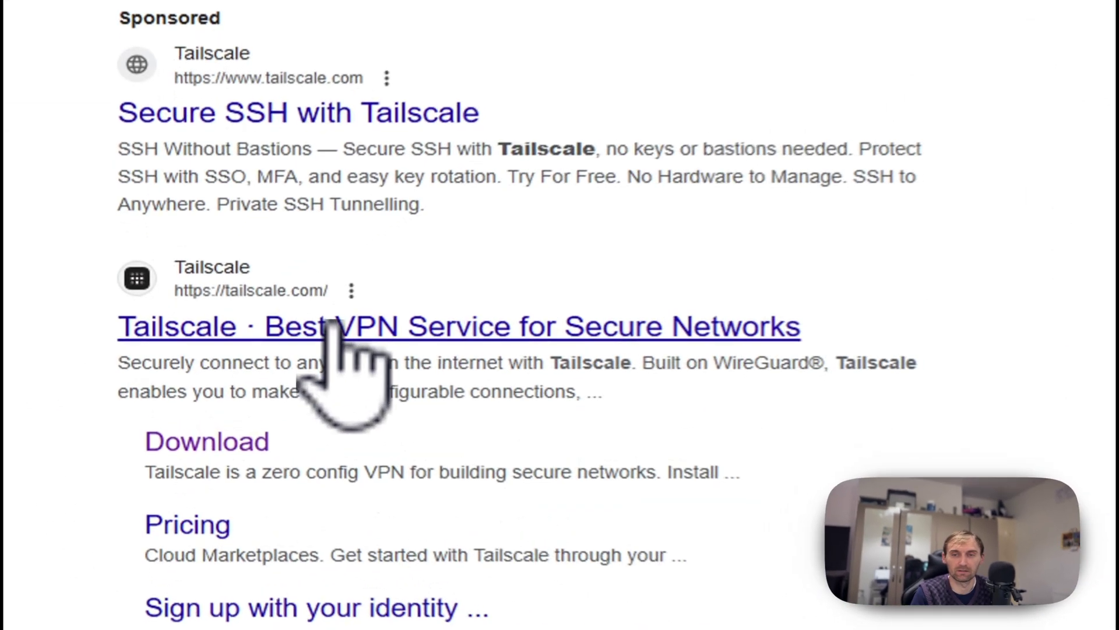
click(331, 323)
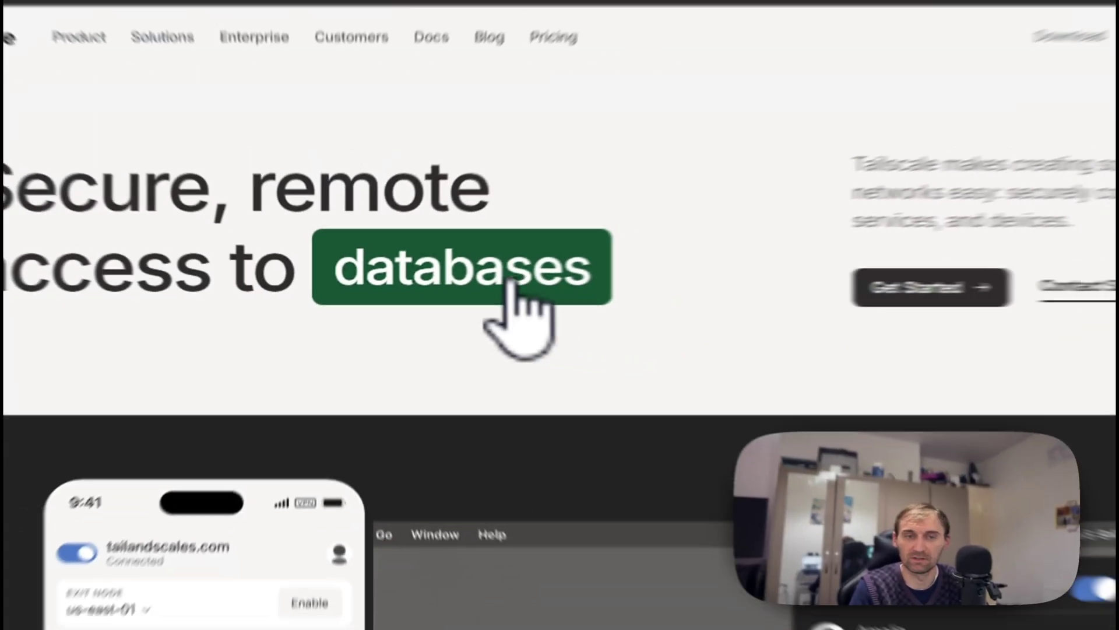
- Download tailscale-setup-full-1.76.1.exe for Windows, launch the installer and close Edge
key(super)
text(tail)
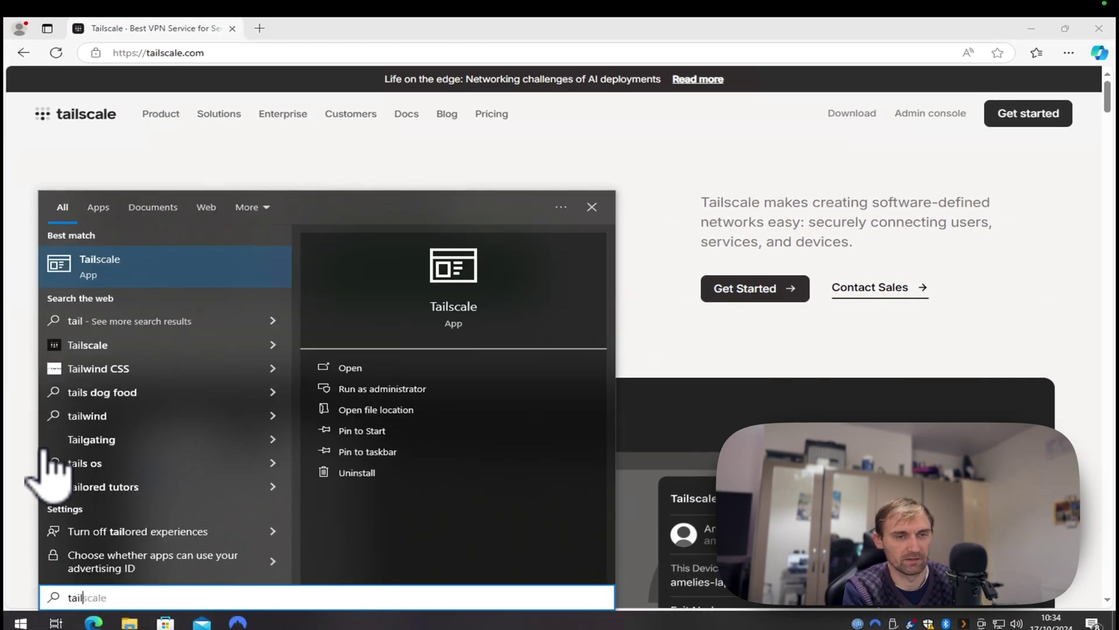
text(scale)
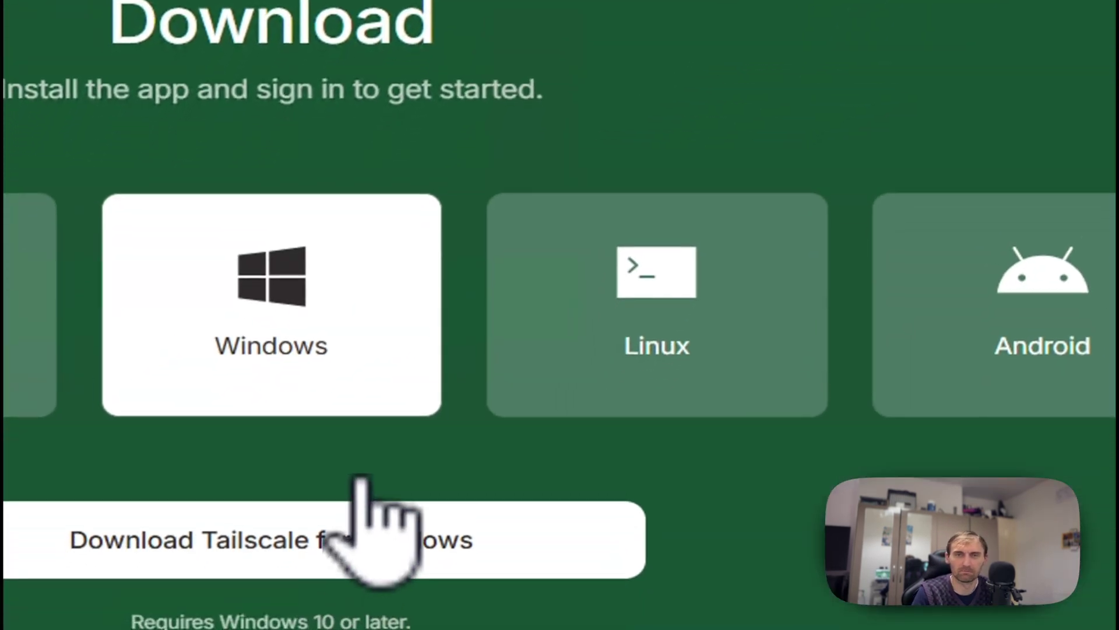
click(357, 512)
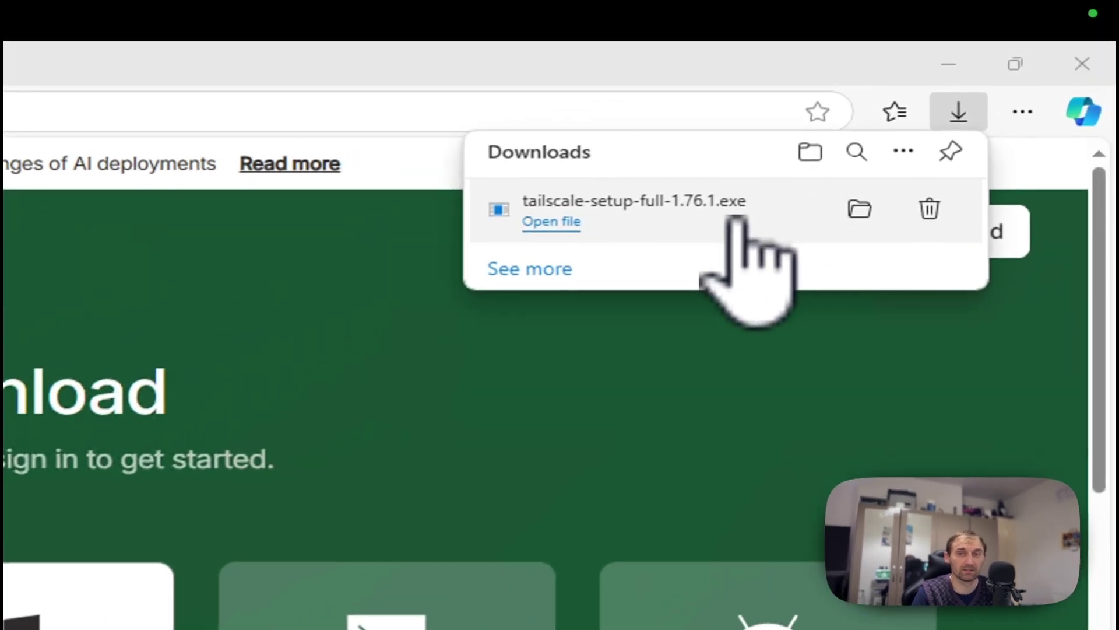
click(737, 219)
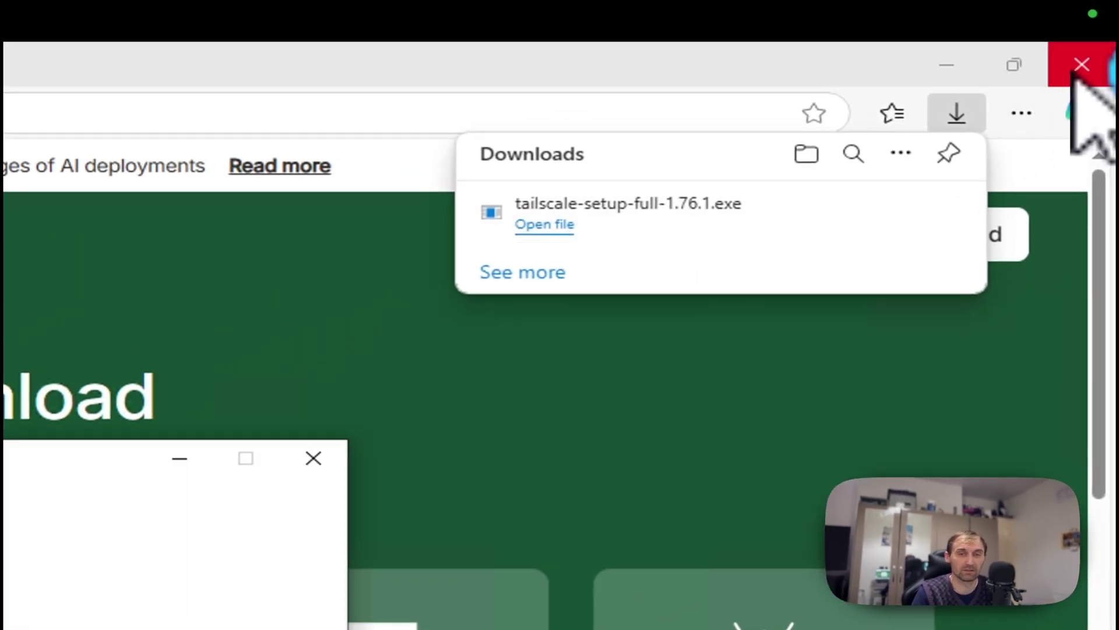
click(1076, 73)
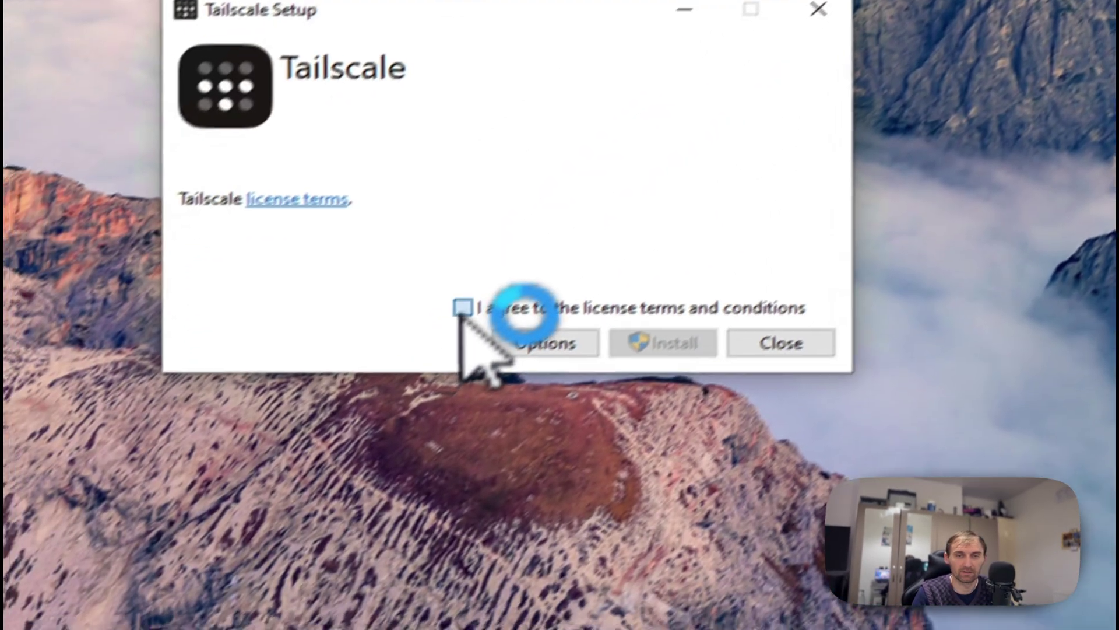
- Accept the licence terms and install Tailscale, approving the administrator prompt
click(162, 572)
click(714, 306)
click(507, 345)
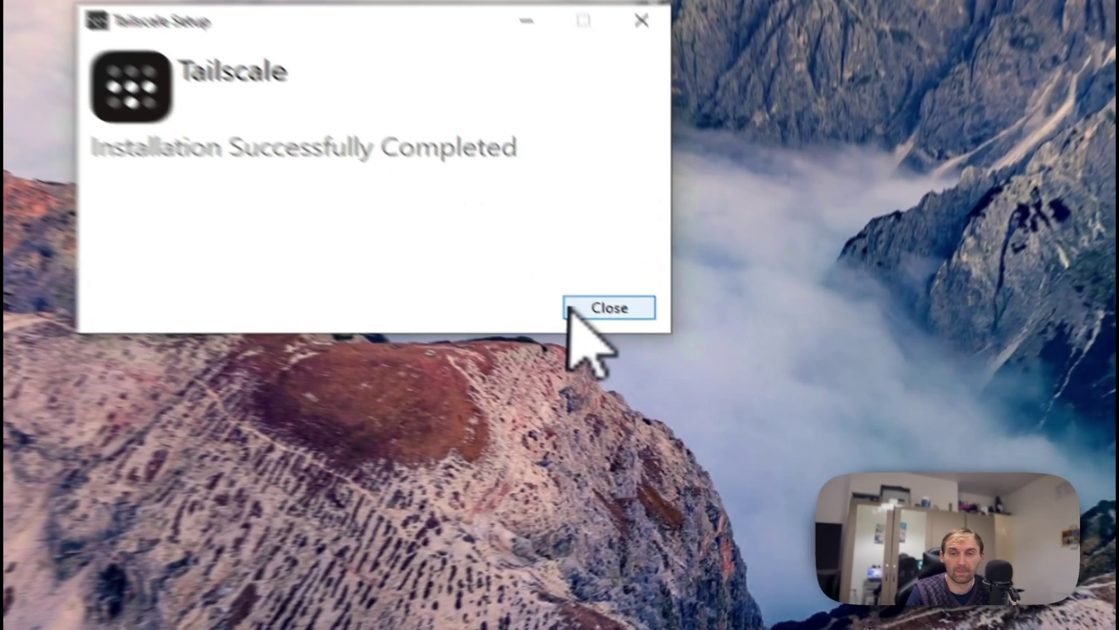
click(696, 392)
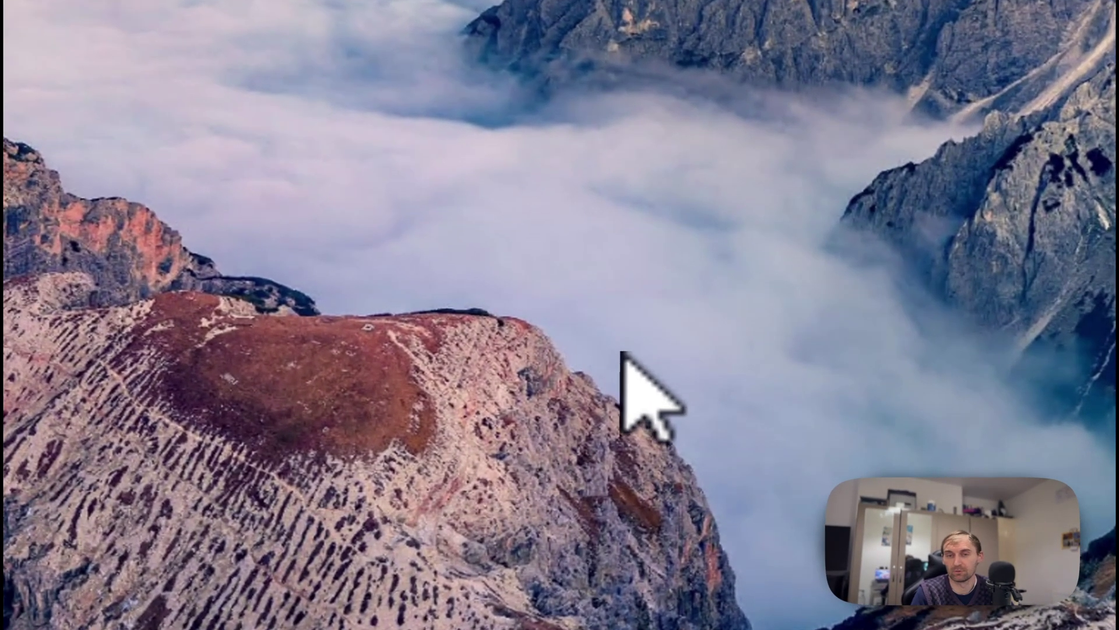
- Launch Tailscale from the Start menu search so the PC connects to the tailnet
key(super)
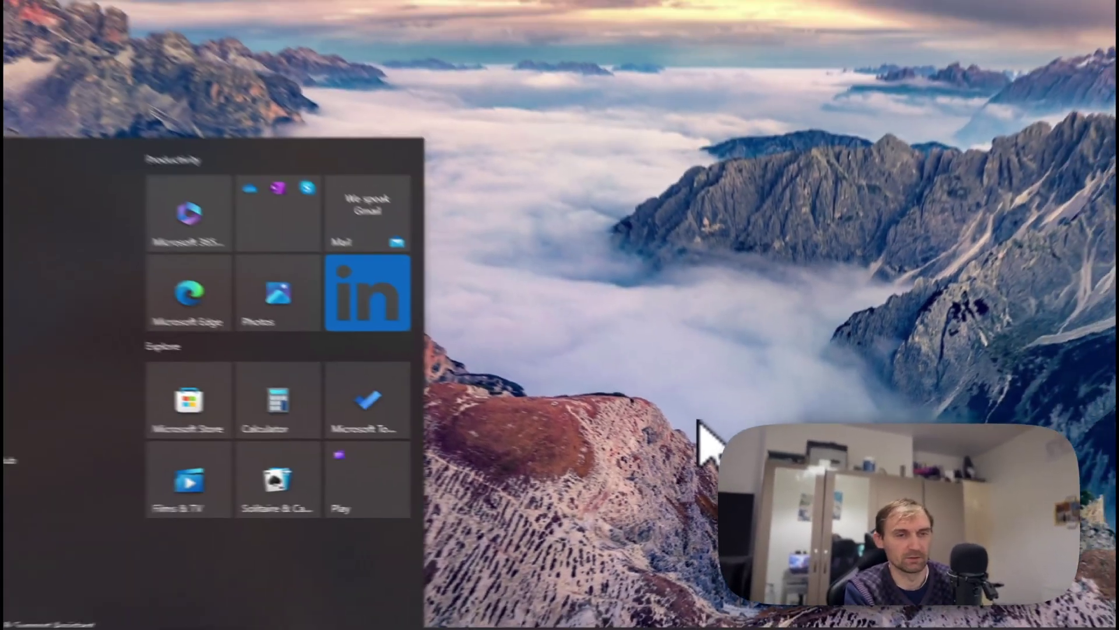
text(tailscale)
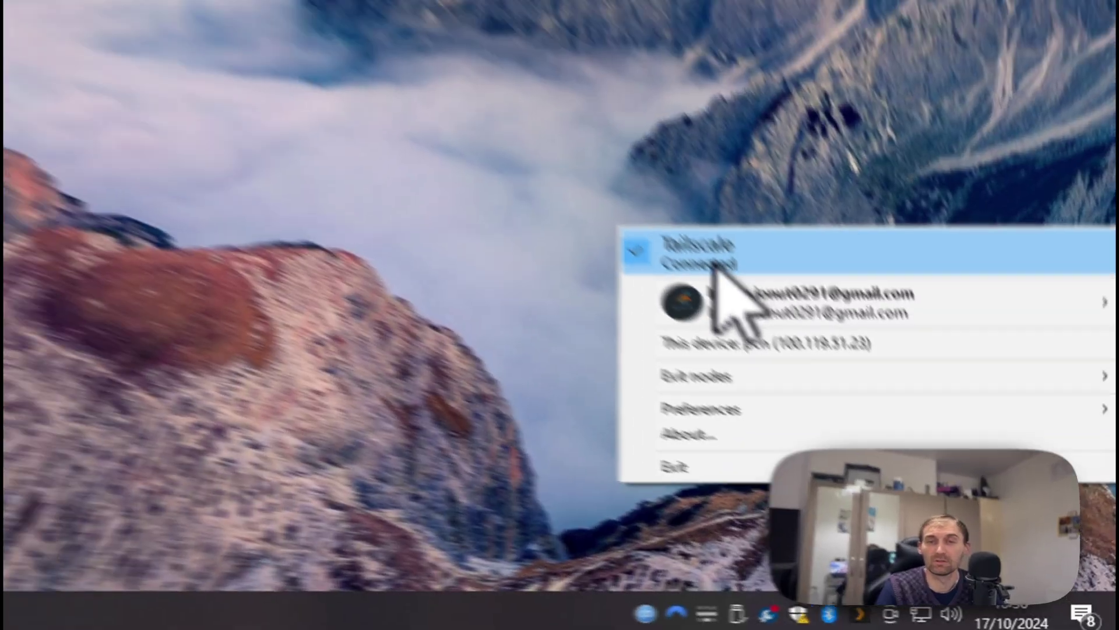
mouse_move(725, 300)
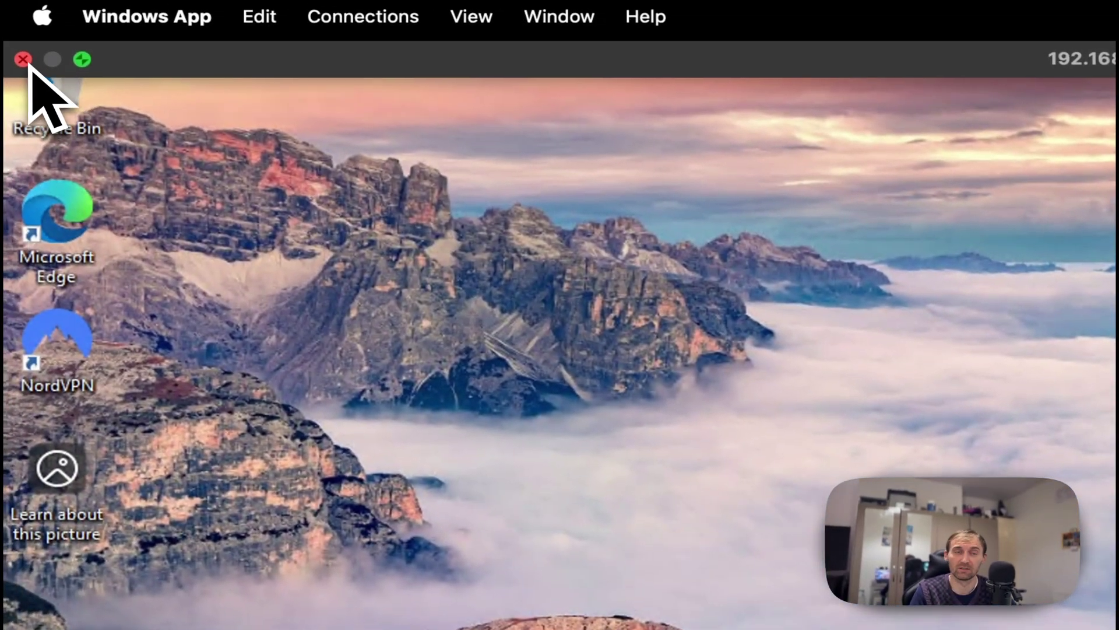
- Disconnect from the 192.168.0.132 remote session and close the saved devices window
click(19, 56)
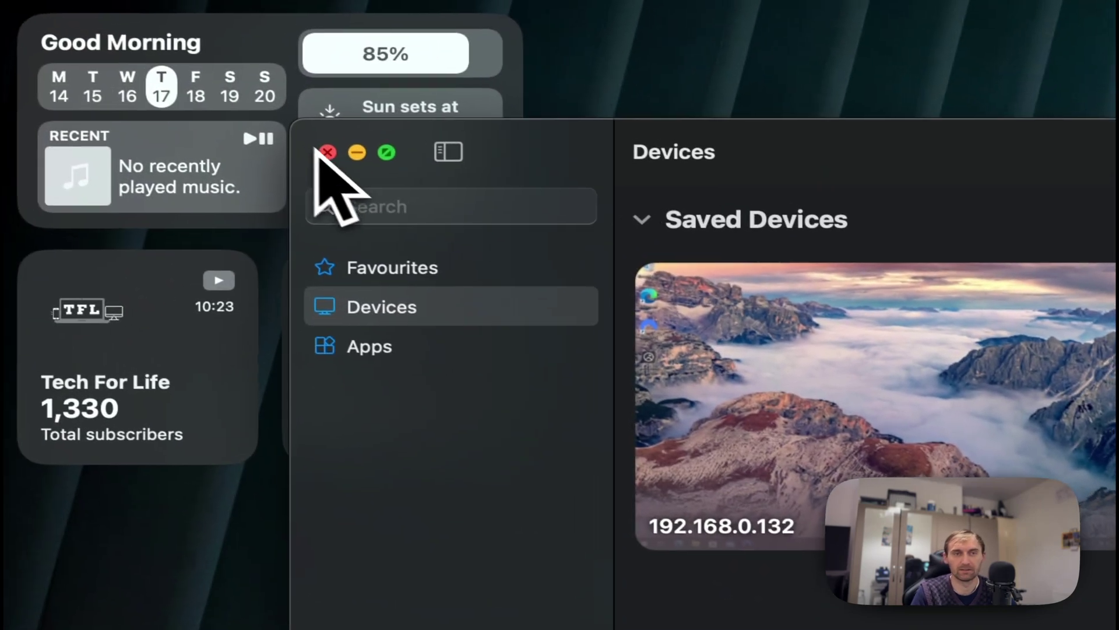
click(242, 129)
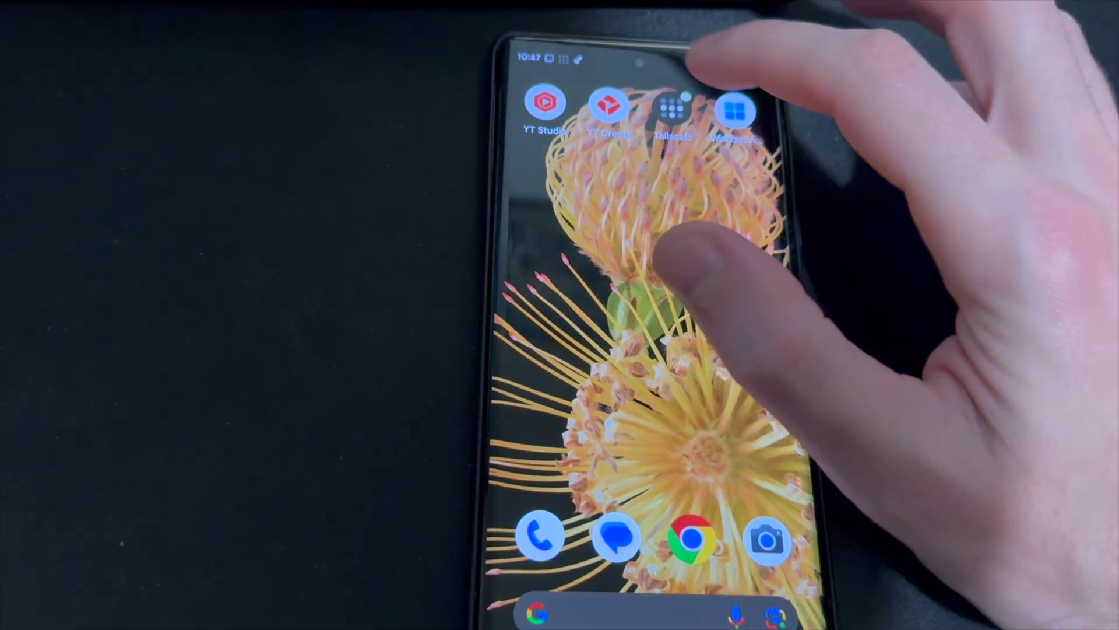
- Launch the Tailscale app on the Android phone
click(672, 108)
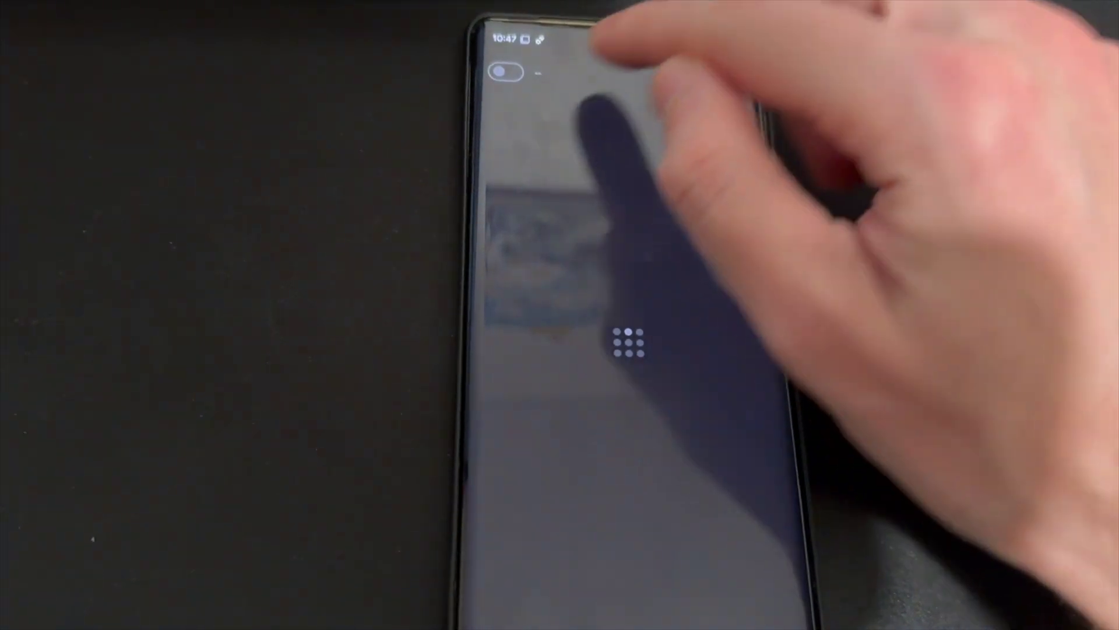